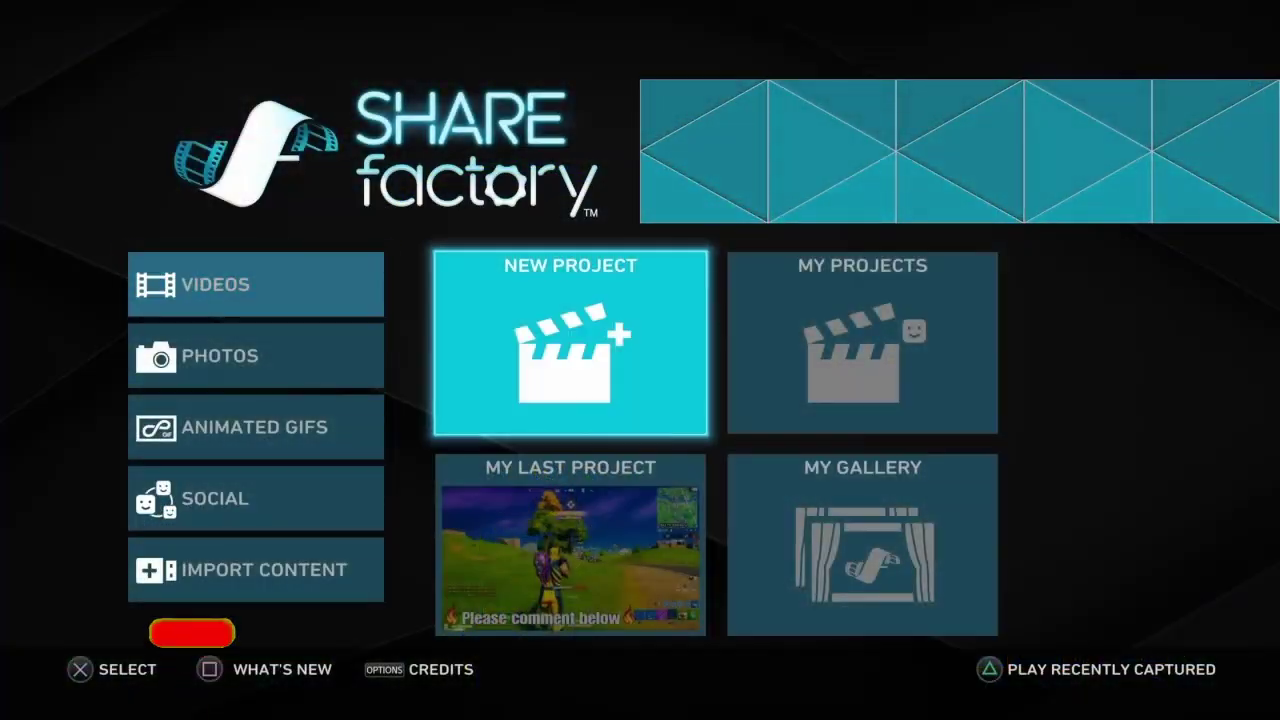
- Start a new video project using the SHAREfactory theme
{"action": "key", "text": "Return"}
{"action": "key", "text": "Right"}
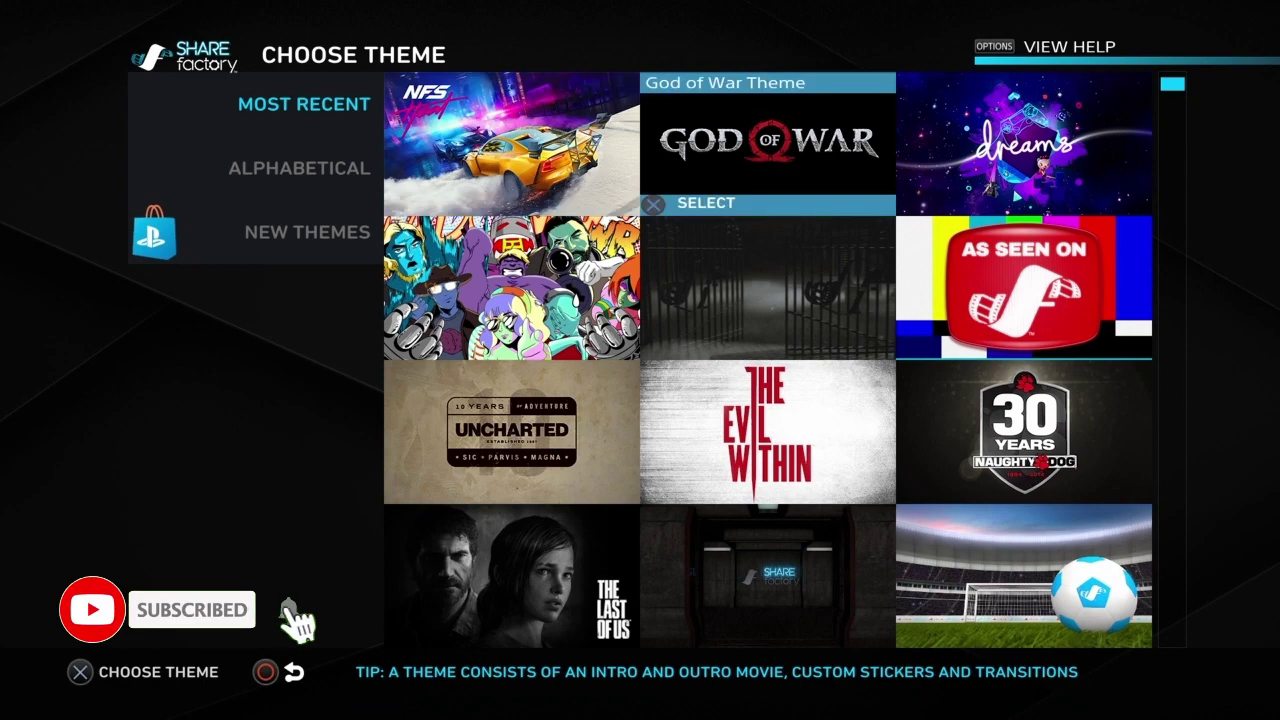
{"action": "key", "text": "Down"}
{"action": "key", "text": "Down"}
{"action": "key", "text": "Down"}
{"action": "key", "text": "Down"}
{"action": "key", "text": "Down"}
{"action": "key", "text": "Return"}
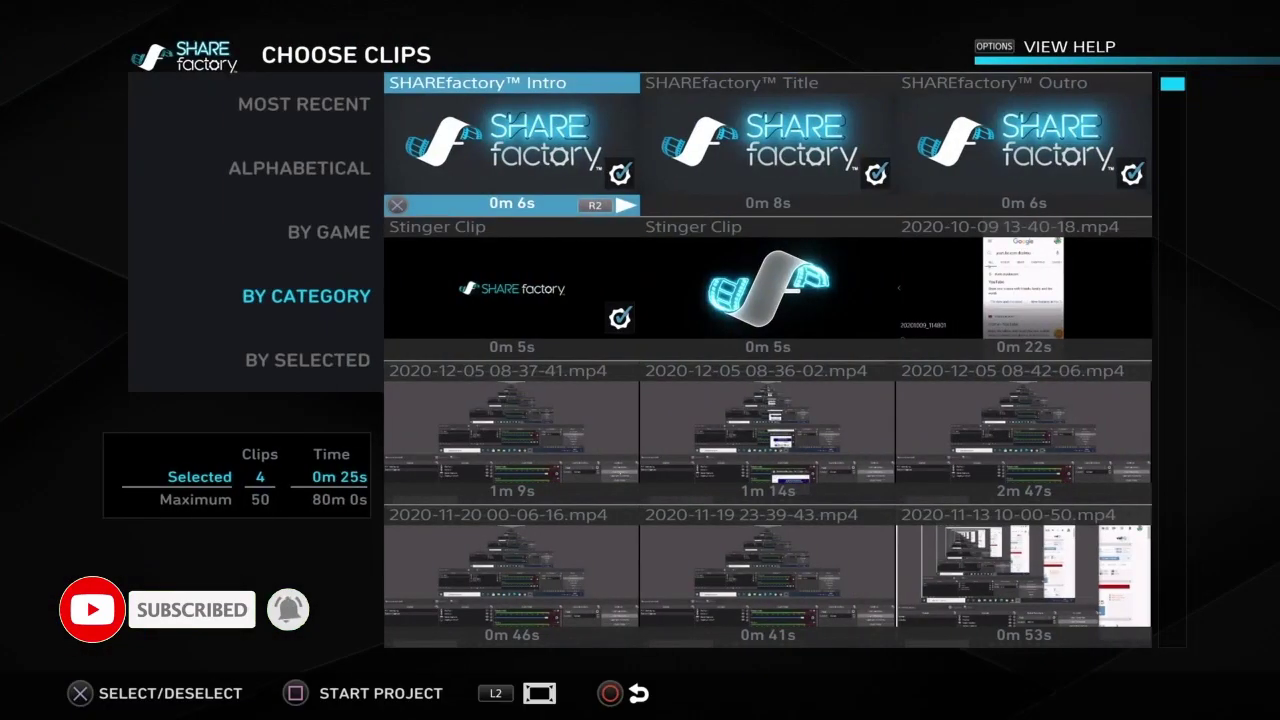
- Deselect the SHAREfactory Intro, Title and Outro clips and start the project with only the first Stinger Clip
{"action": "key", "text": "Return"}
{"action": "key", "text": "Right"}
{"action": "key", "text": "Return"}
{"action": "key", "text": "Right"}
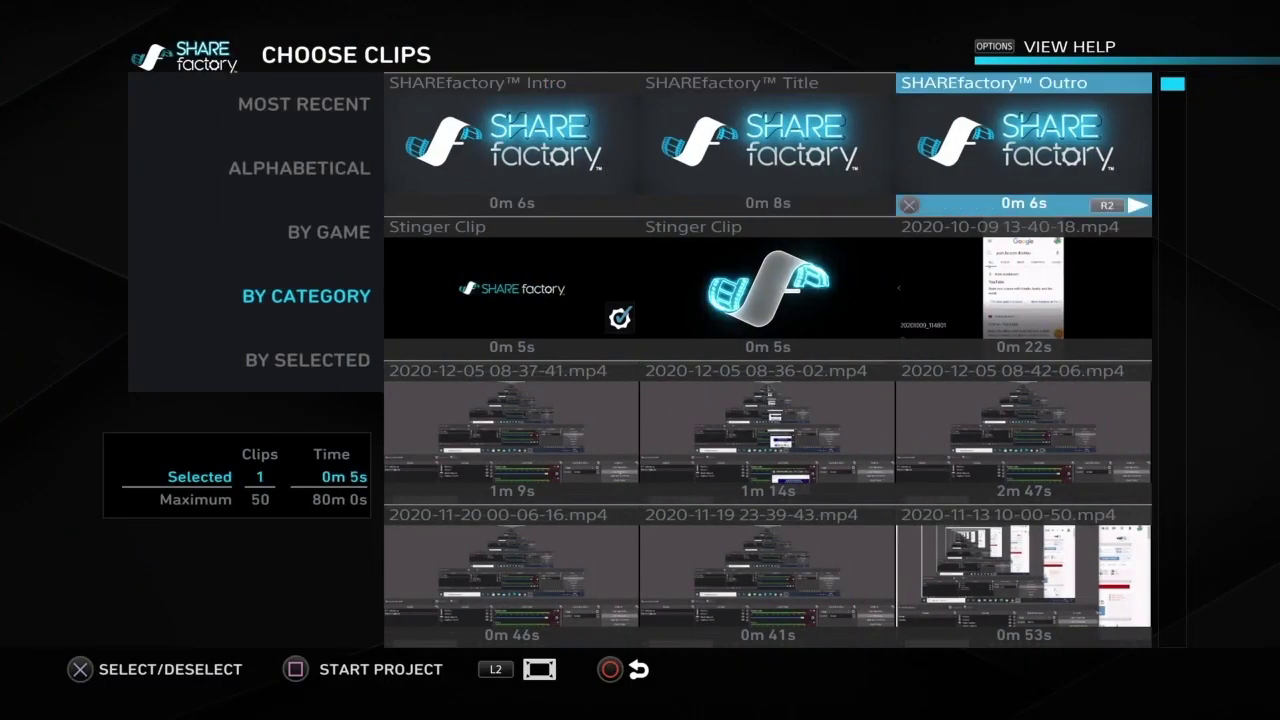
{"action": "key", "text": "Right"}
{"action": "key", "text": "Down"}
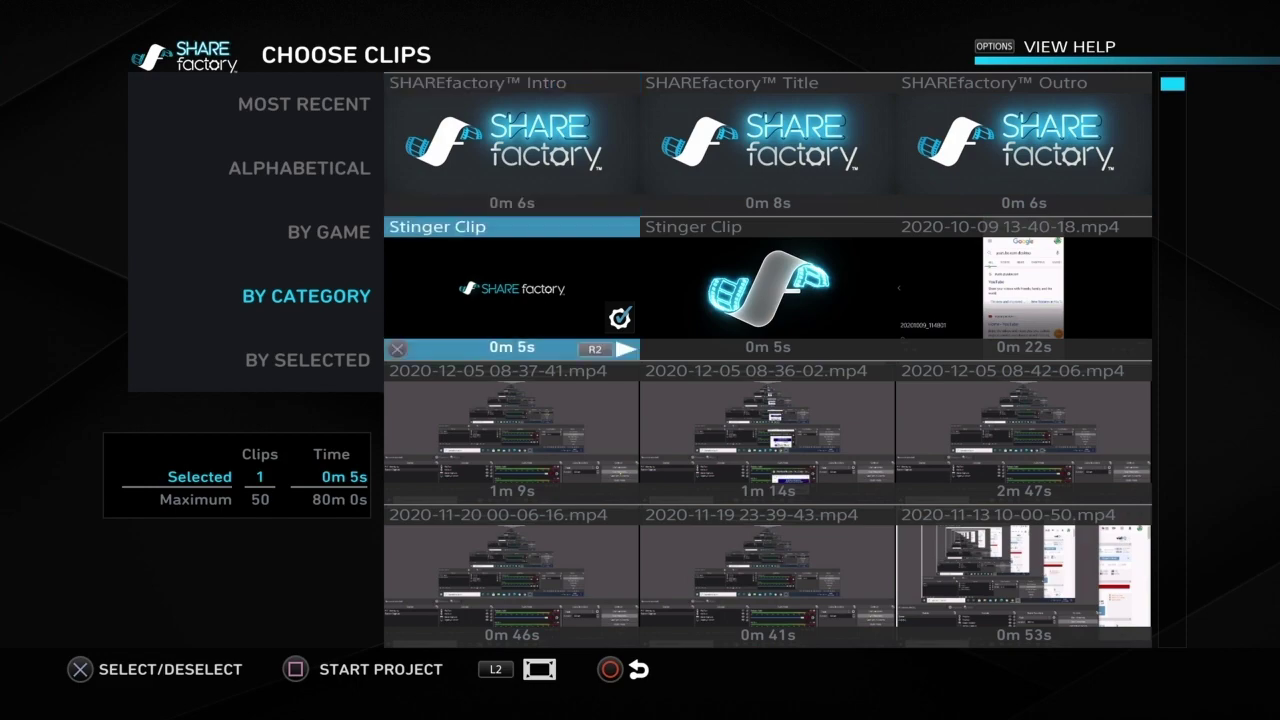
{"action": "key", "text": "F2"}
{"action": "key", "text": "Return"}
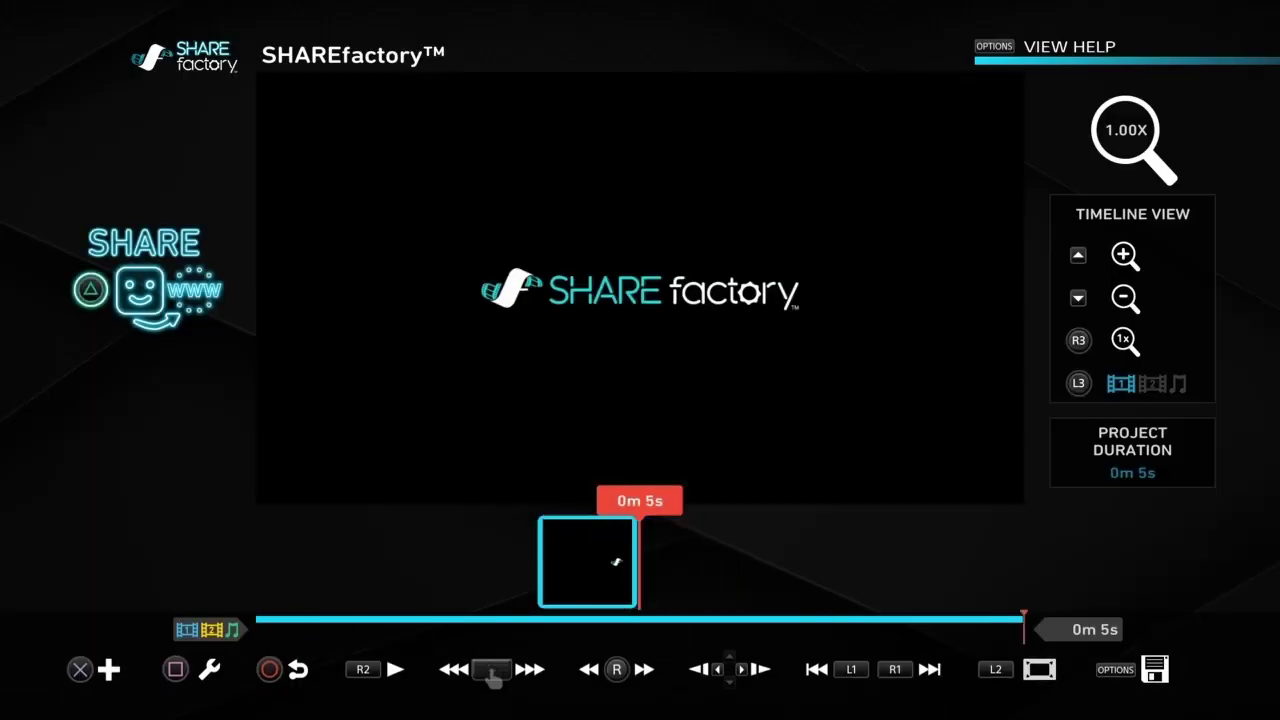
- Add the Solid Colour background to the timeline as a screenshot after the stinger clip
{"action": "key", "text": "Return"}
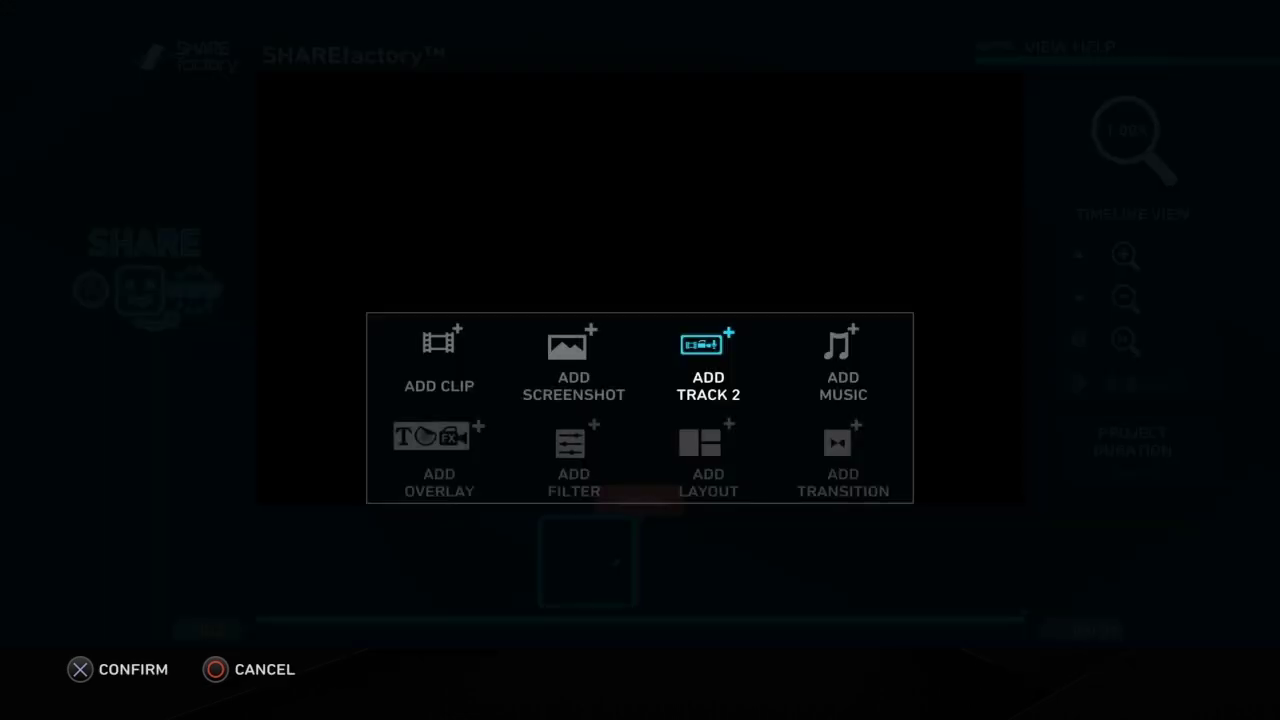
{"action": "key", "text": "Left"}
{"action": "key", "text": "Return"}
{"action": "key", "text": "Right"}
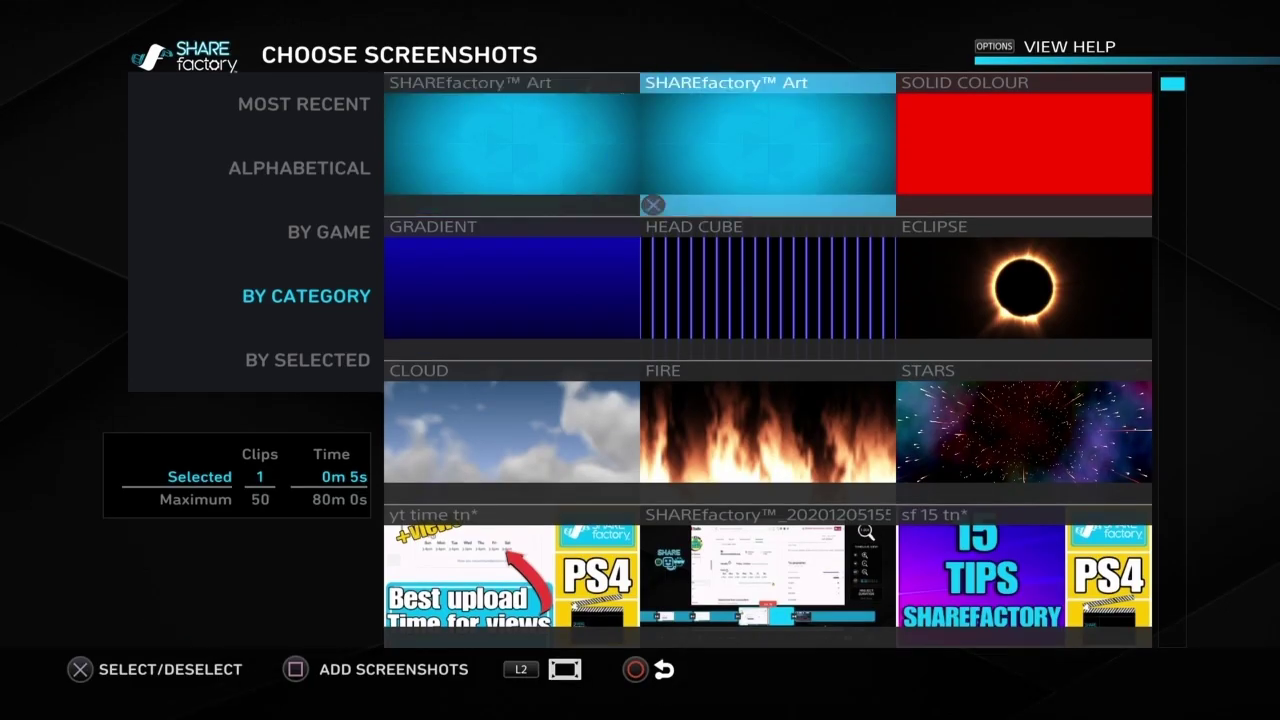
{"action": "key", "text": "Right"}
{"action": "key", "text": "Return"}
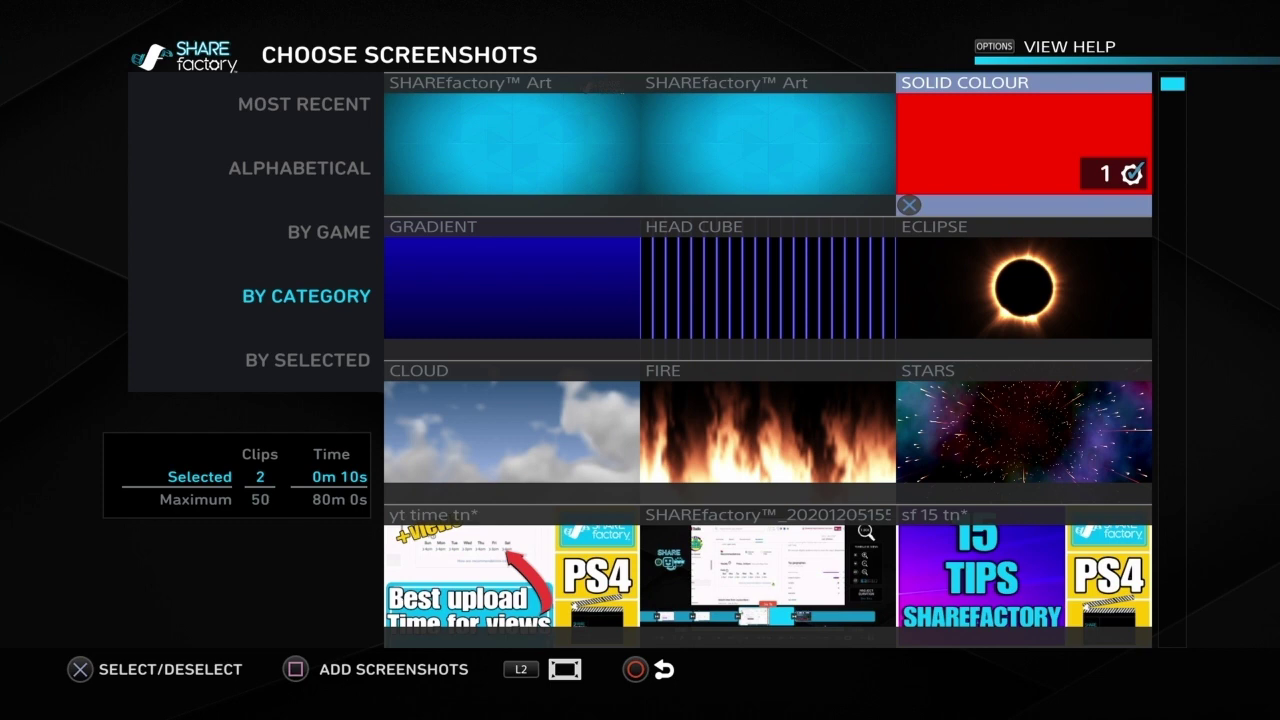
{"action": "key", "text": "Return"}
- Delete the stinger clip from the start of the timeline, leaving only the solid colour clip
{"action": "key", "text": "Left"}
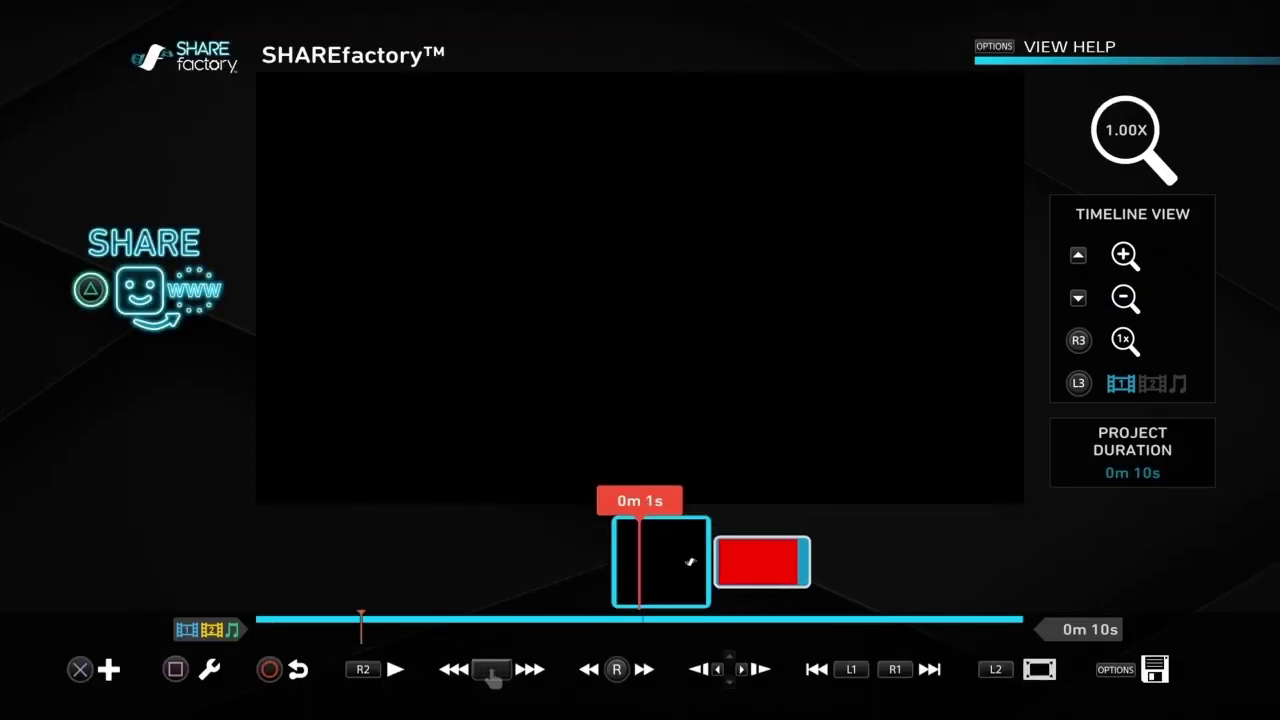
{"action": "key", "text": "Return"}
{"action": "key", "text": "Left"}
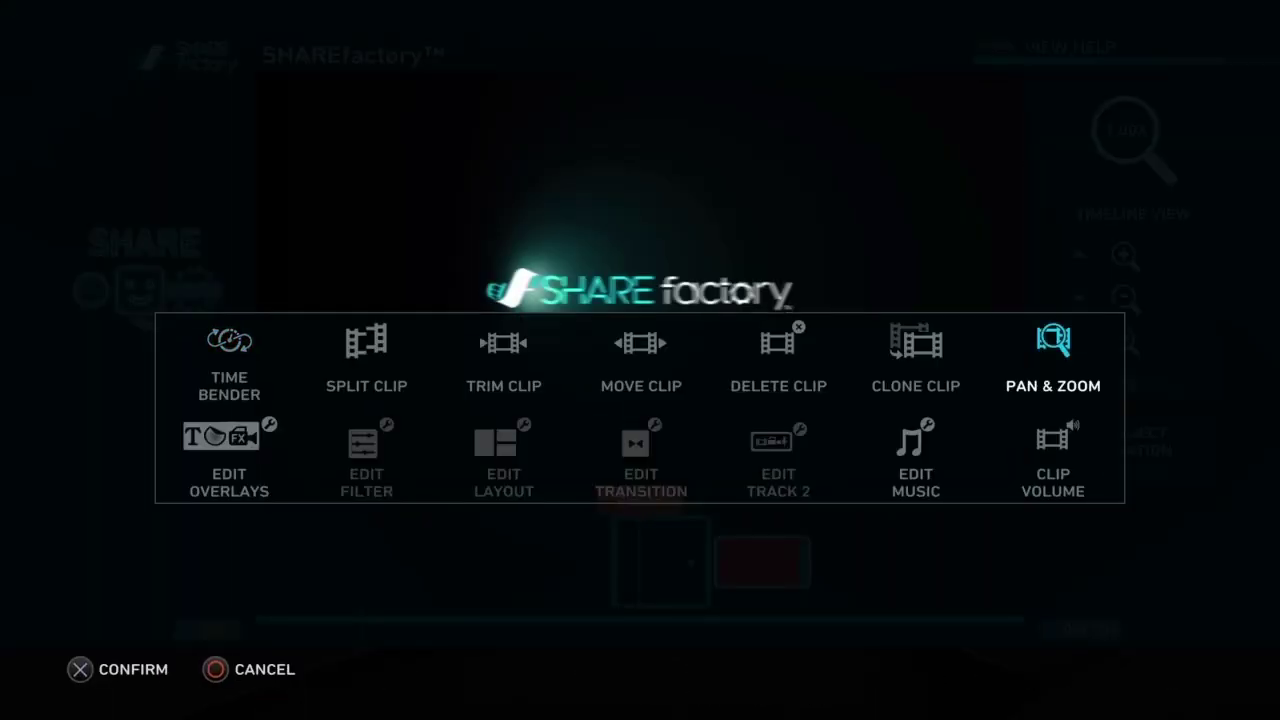
{"action": "key", "text": "Left"}
{"action": "key", "text": "Left"}
{"action": "key", "text": "Return"}
{"action": "key", "text": "Left"}
{"action": "key", "text": "Return"}
- Change the solid colour clip to bright green by setting its hue to 111
{"action": "key", "text": "Right"}
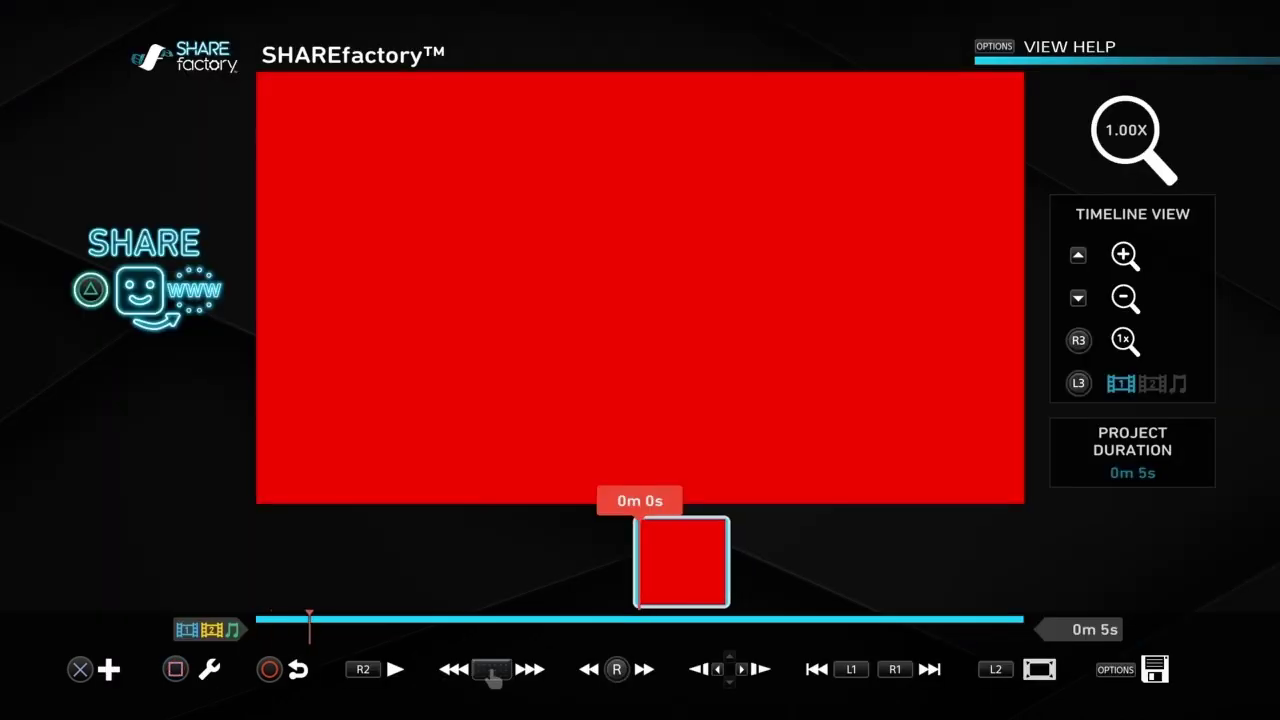
{"action": "key", "text": "Return"}
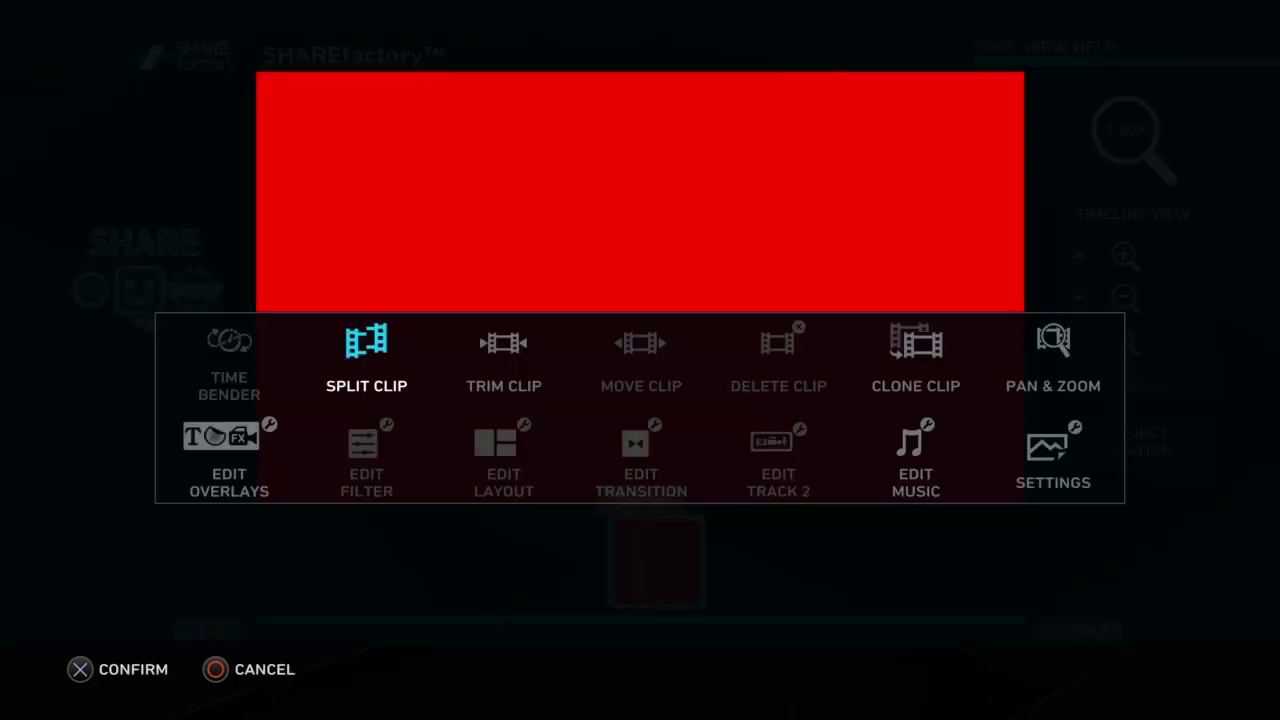
{"action": "key", "text": "Down"}
{"action": "key", "text": "Right"}
{"action": "key", "text": "Right"}
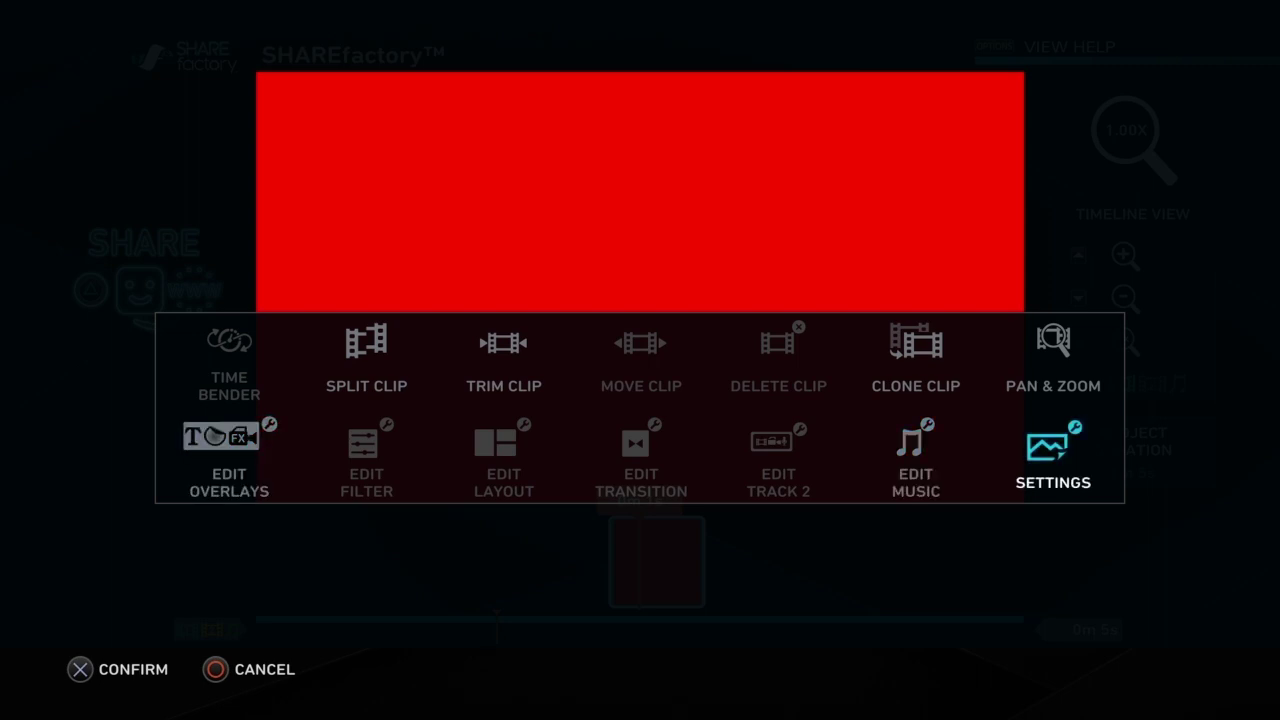
{"action": "key", "text": "Return"}
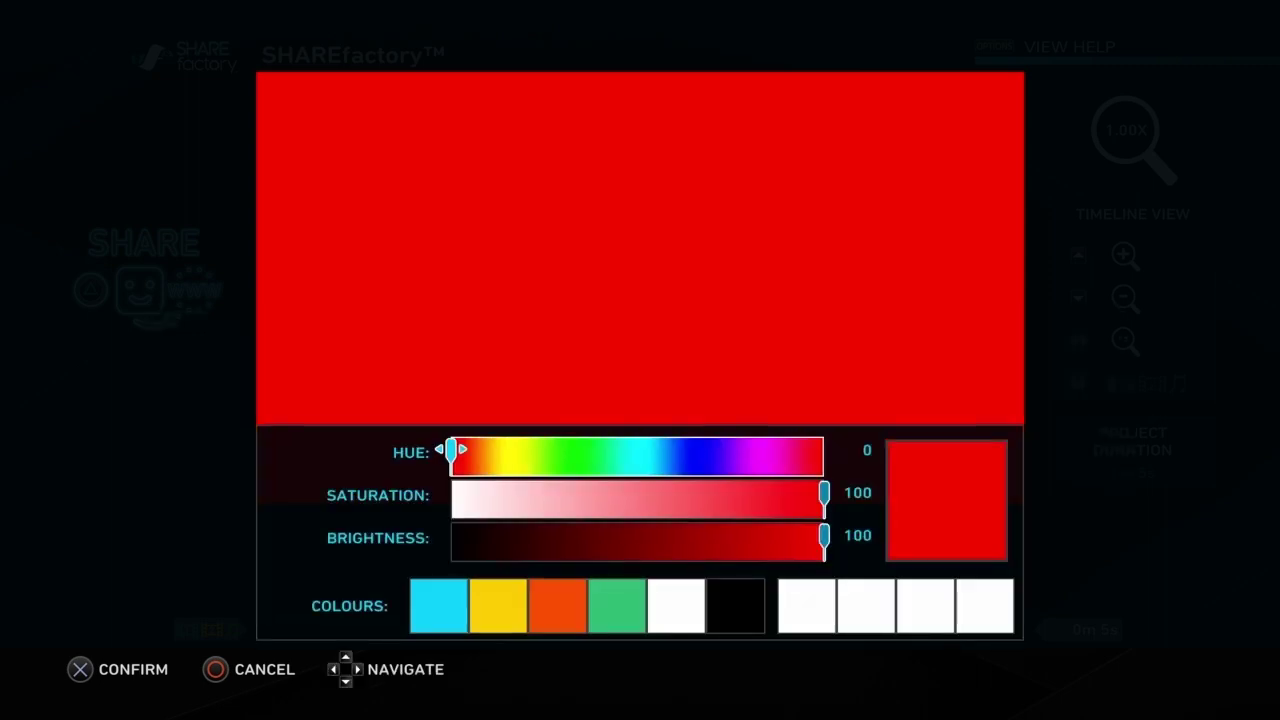
{"action": "key", "text": "Right"}
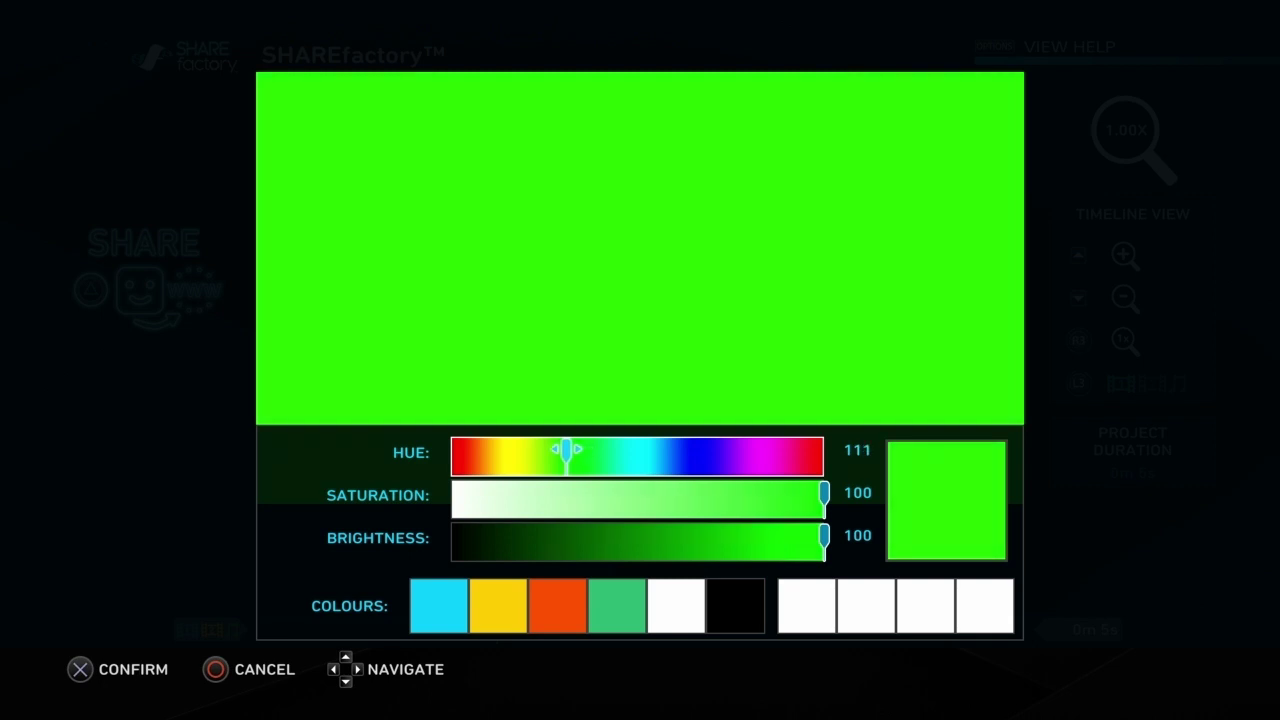
{"action": "key", "text": "Return"}
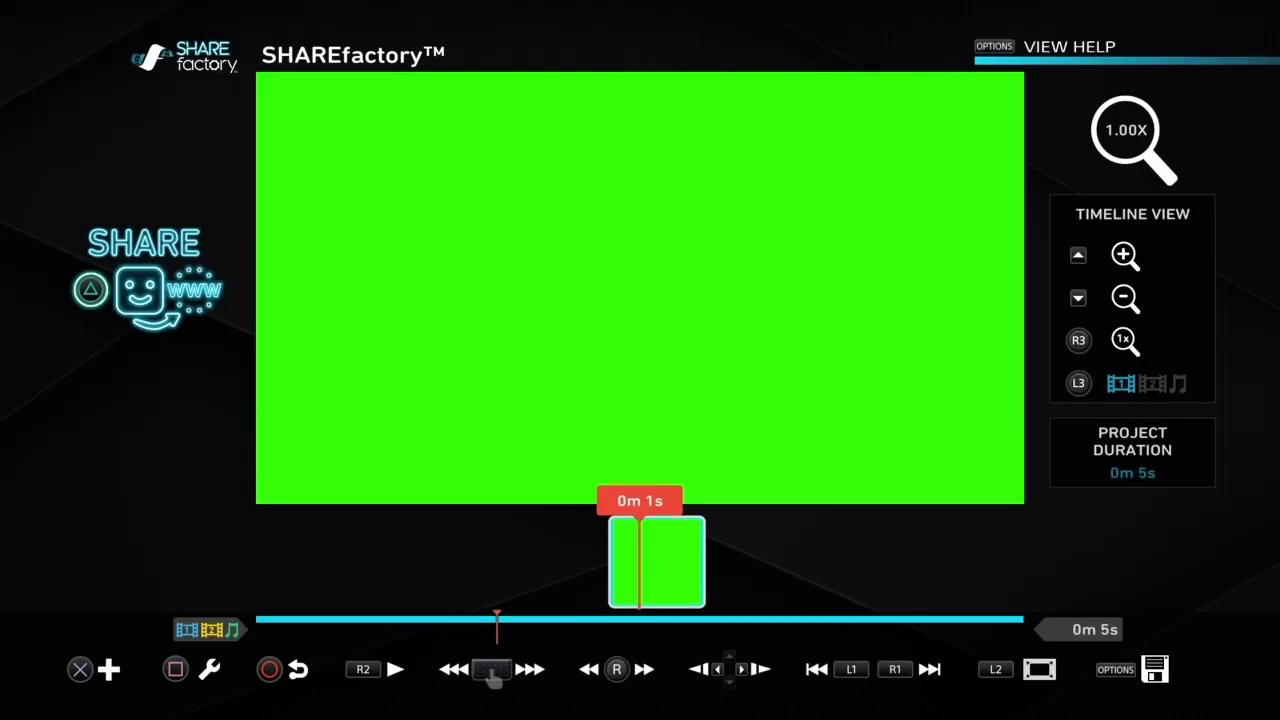
- Trim the green clip so that its end is at 0m 5s
{"action": "key", "text": "Return"}
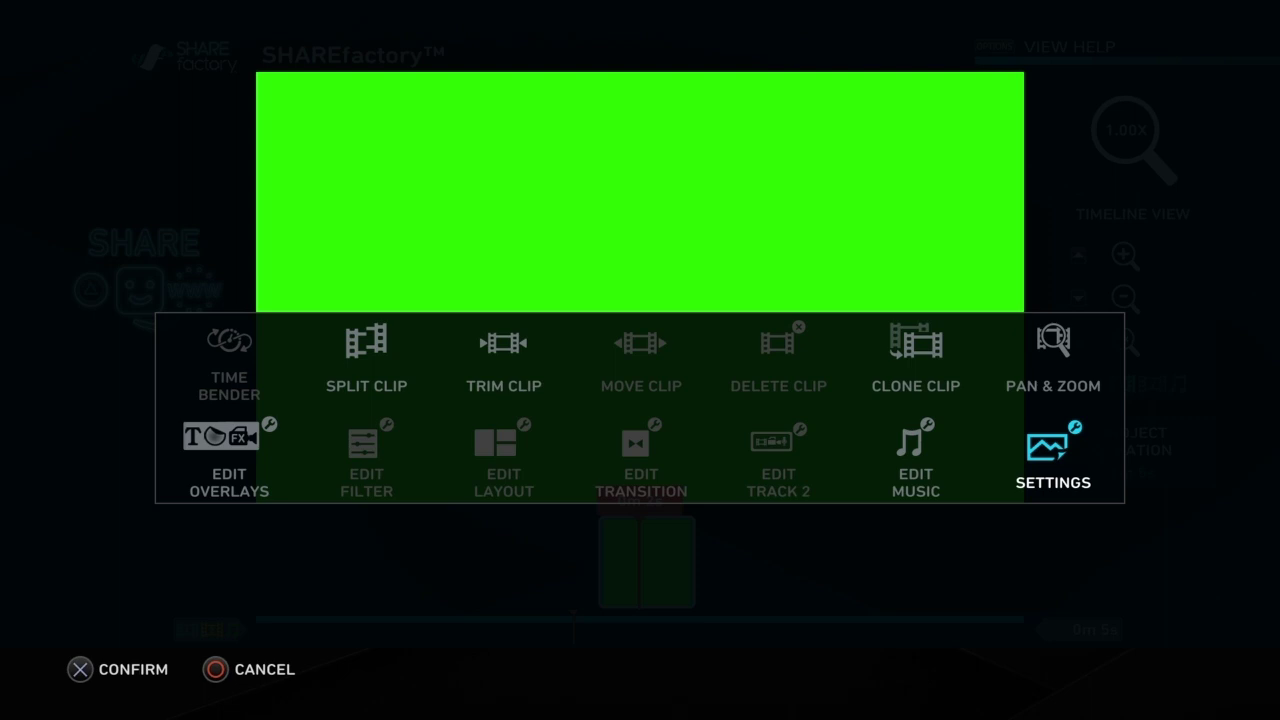
{"action": "key", "text": "Up"}
{"action": "key", "text": "Left"}
{"action": "key", "text": "Left"}
{"action": "key", "text": "Left"}
{"action": "key", "text": "Right"}
{"action": "key", "text": "Return"}
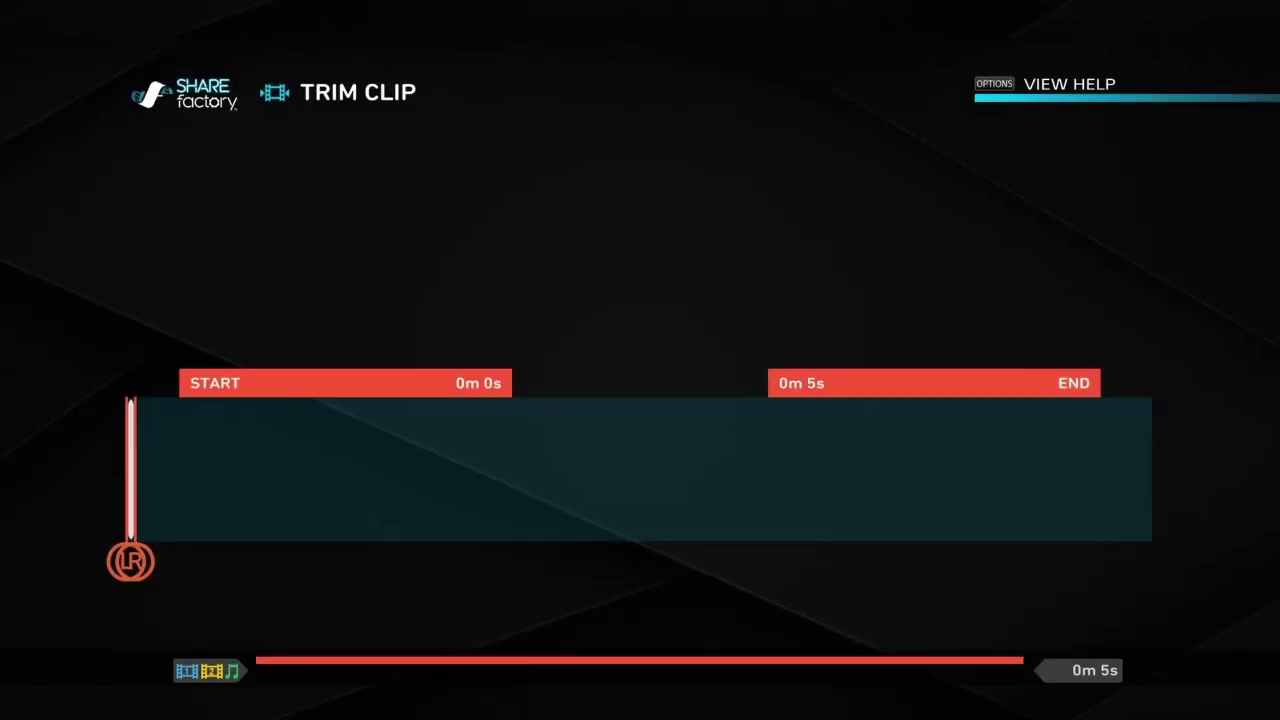
{"action": "key", "text": "Right"}
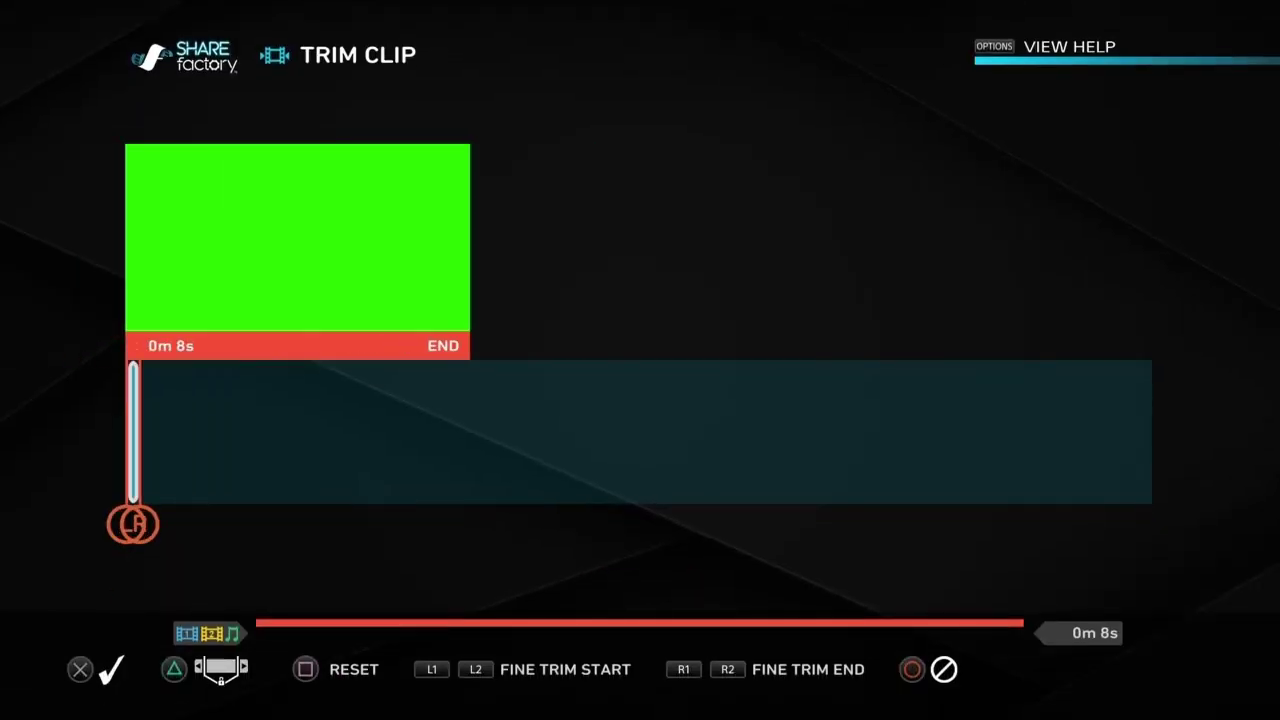
{"action": "key", "text": "Left"}
{"action": "key", "text": "Right"}
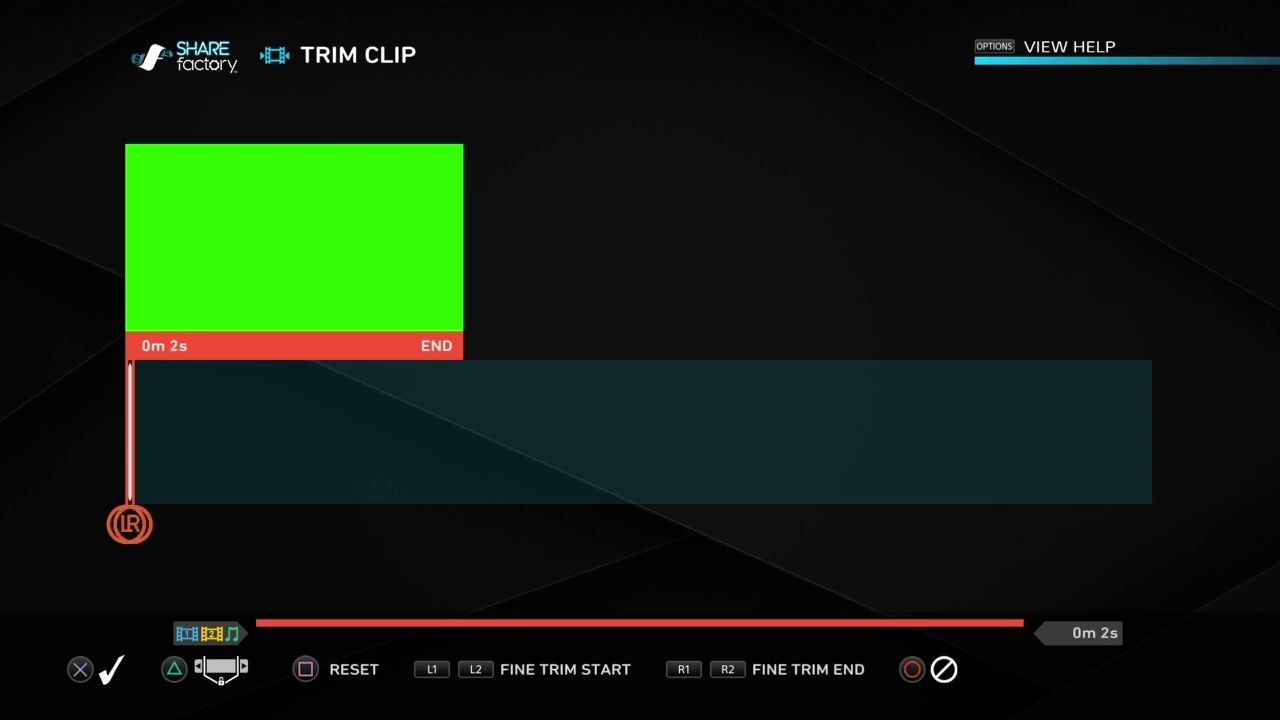
{"action": "key", "text": "Right"}
{"action": "key", "text": "Right"}
{"action": "key", "text": "Right"}
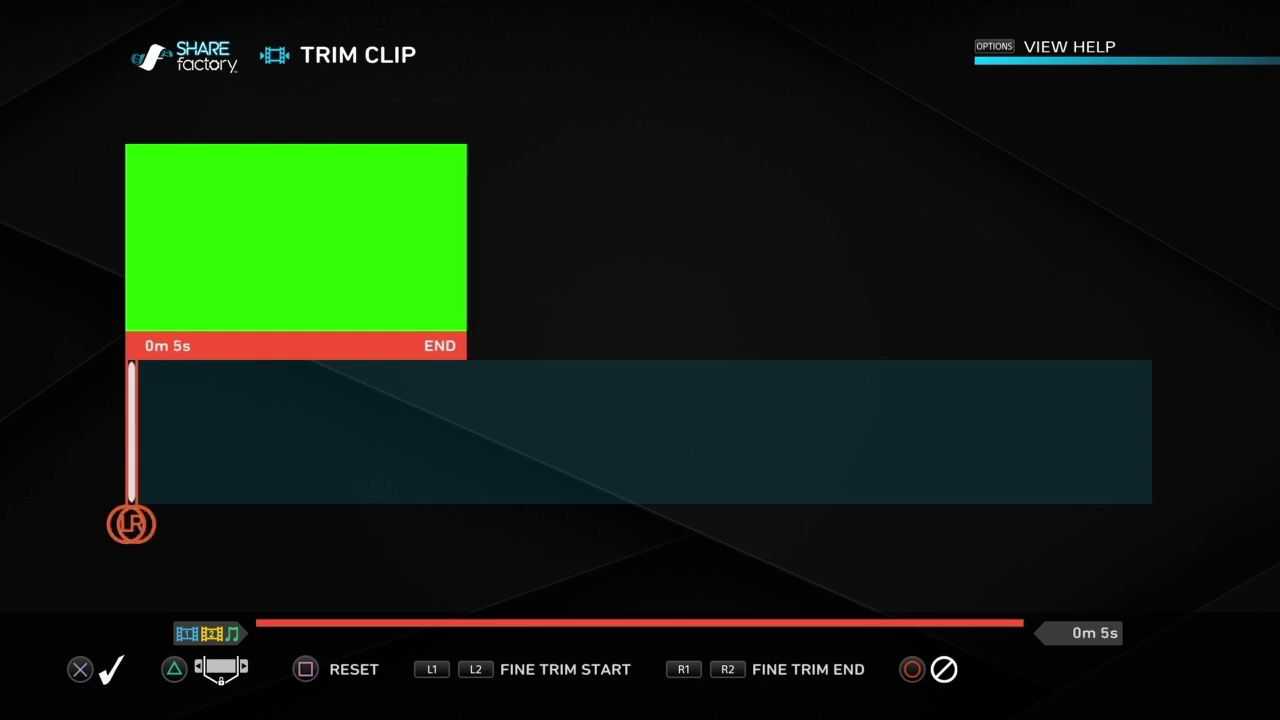
{"action": "key", "text": "Return"}
- Clone the green clip twice to make three consecutive green clips on the timeline
{"action": "key", "text": "Return"}
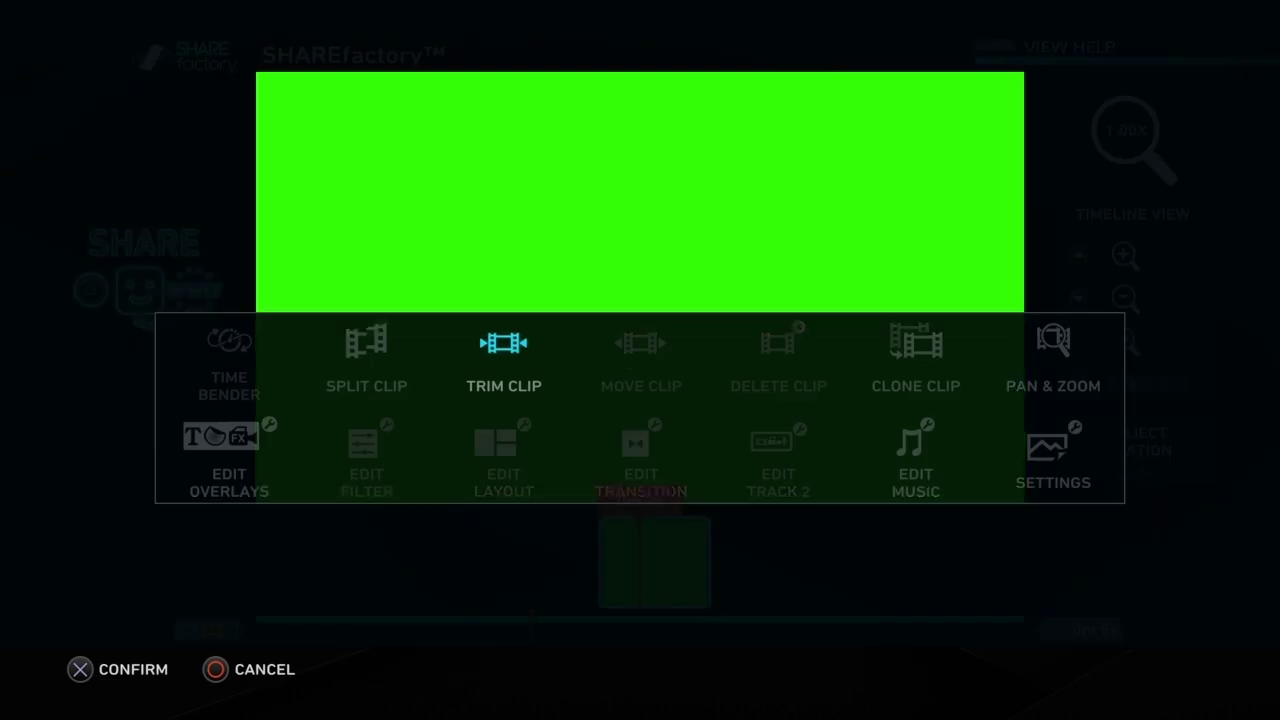
{"action": "key", "text": "Right"}
{"action": "key", "text": "Right"}
{"action": "key", "text": "Left"}
{"action": "key", "text": "Escape"}
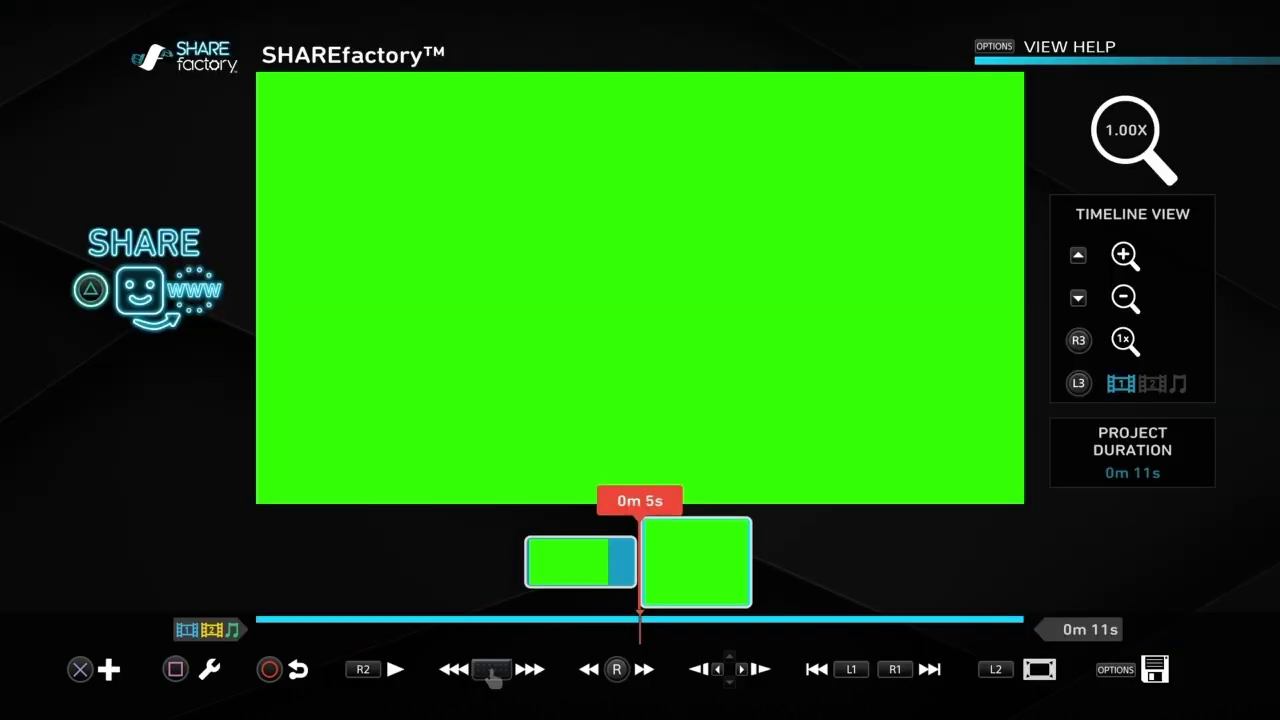
{"action": "key", "text": "Right"}
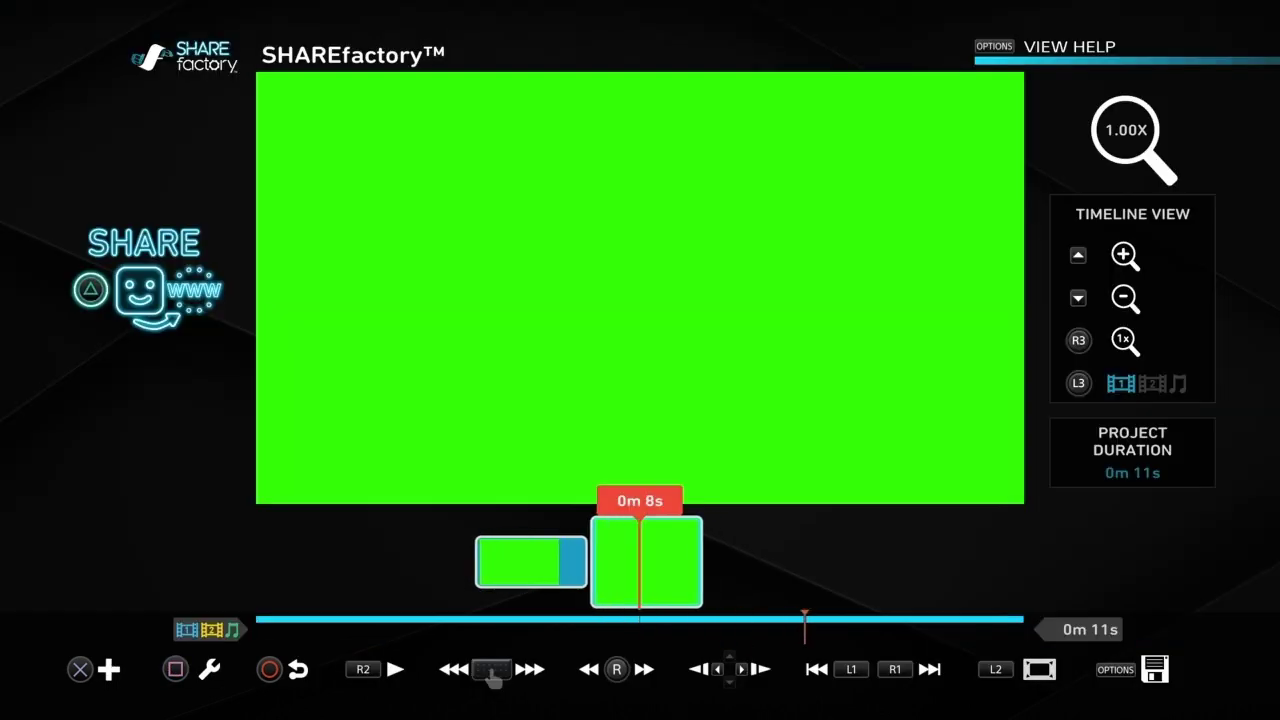
{"action": "key", "text": "Return"}
{"action": "key", "text": "Return"}
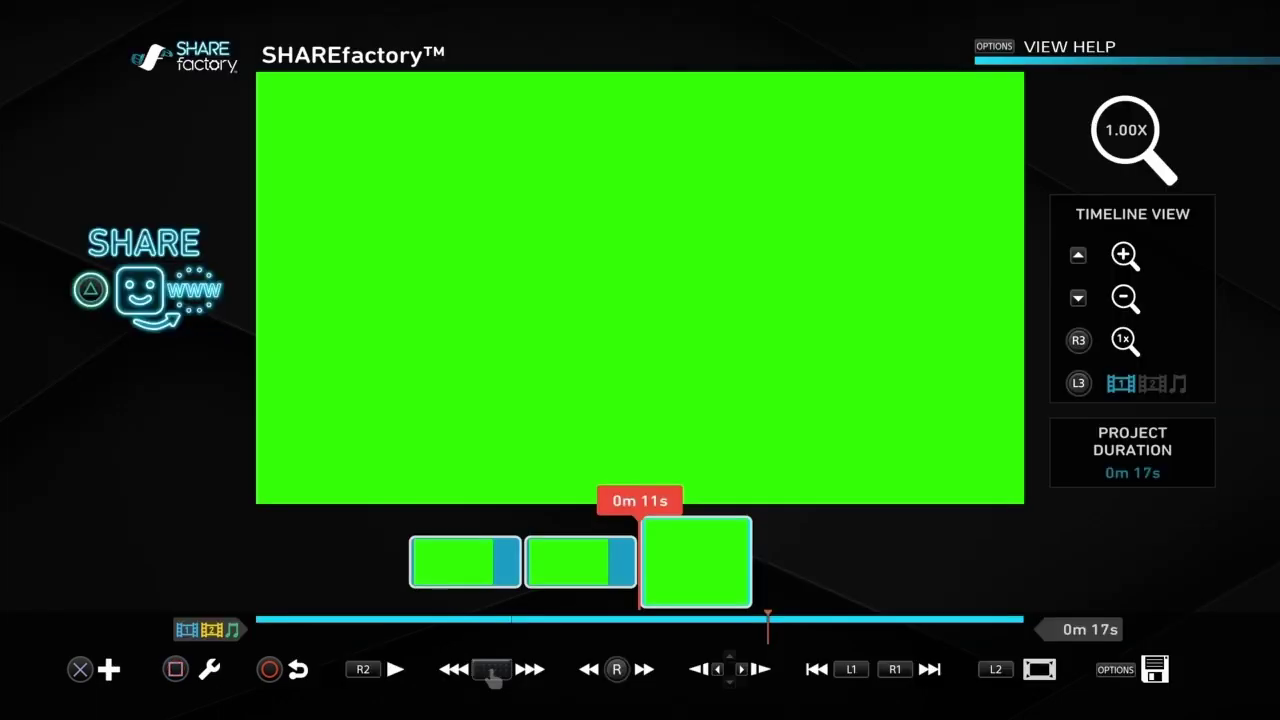
- Add a text overlay to the first green clip in the large, heavy condensed font with a black outline
{"action": "key", "text": "Home"}
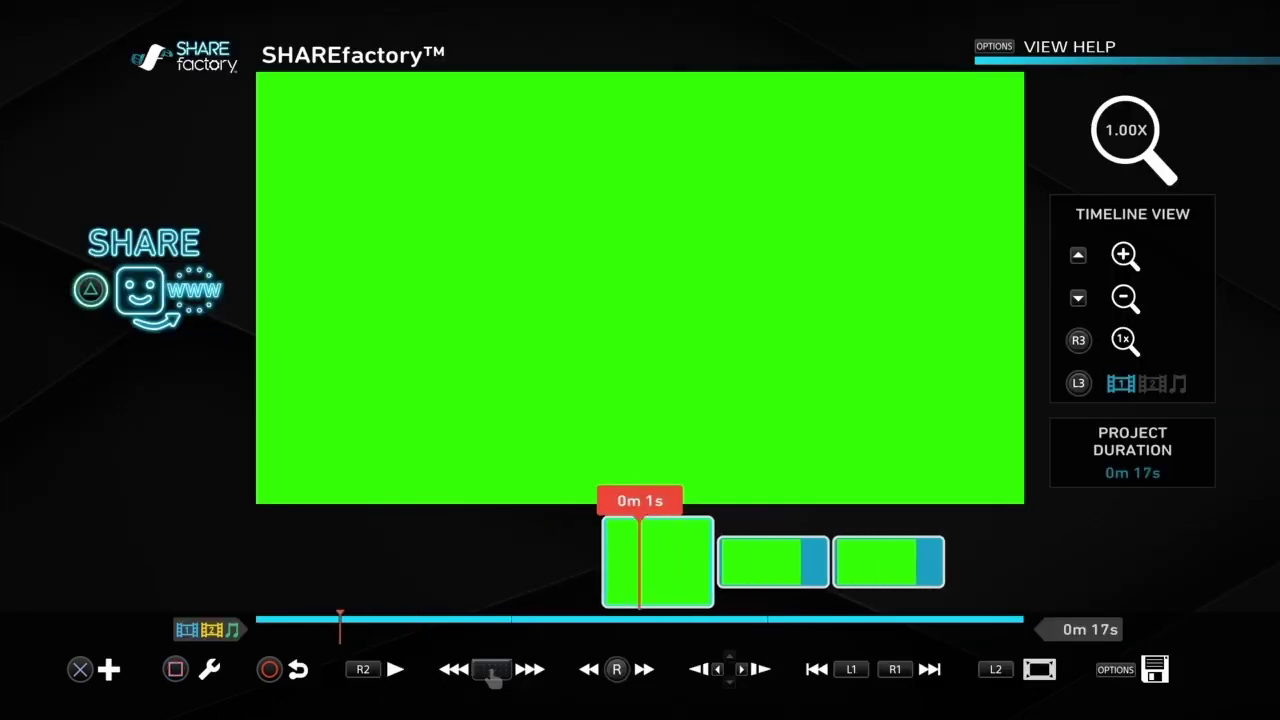
{"action": "key", "text": "Return"}
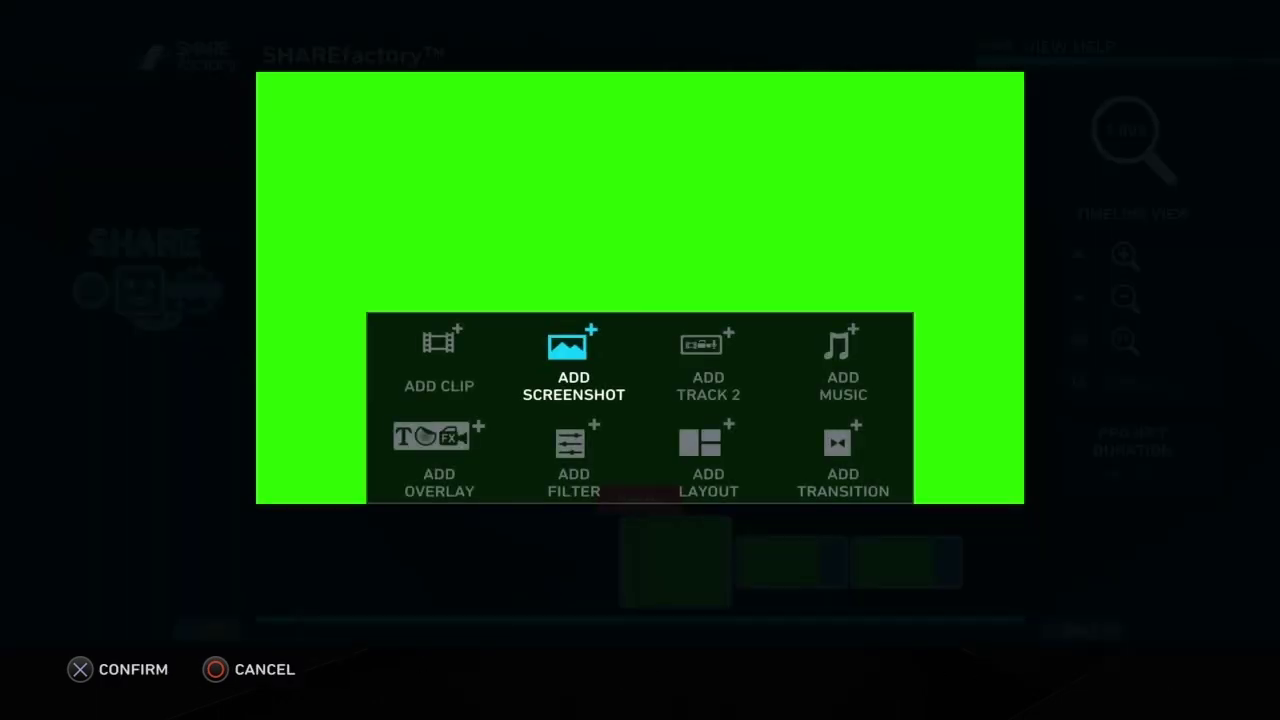
{"action": "key", "text": "Down"}
{"action": "key", "text": "Left"}
{"action": "key", "text": "Return"}
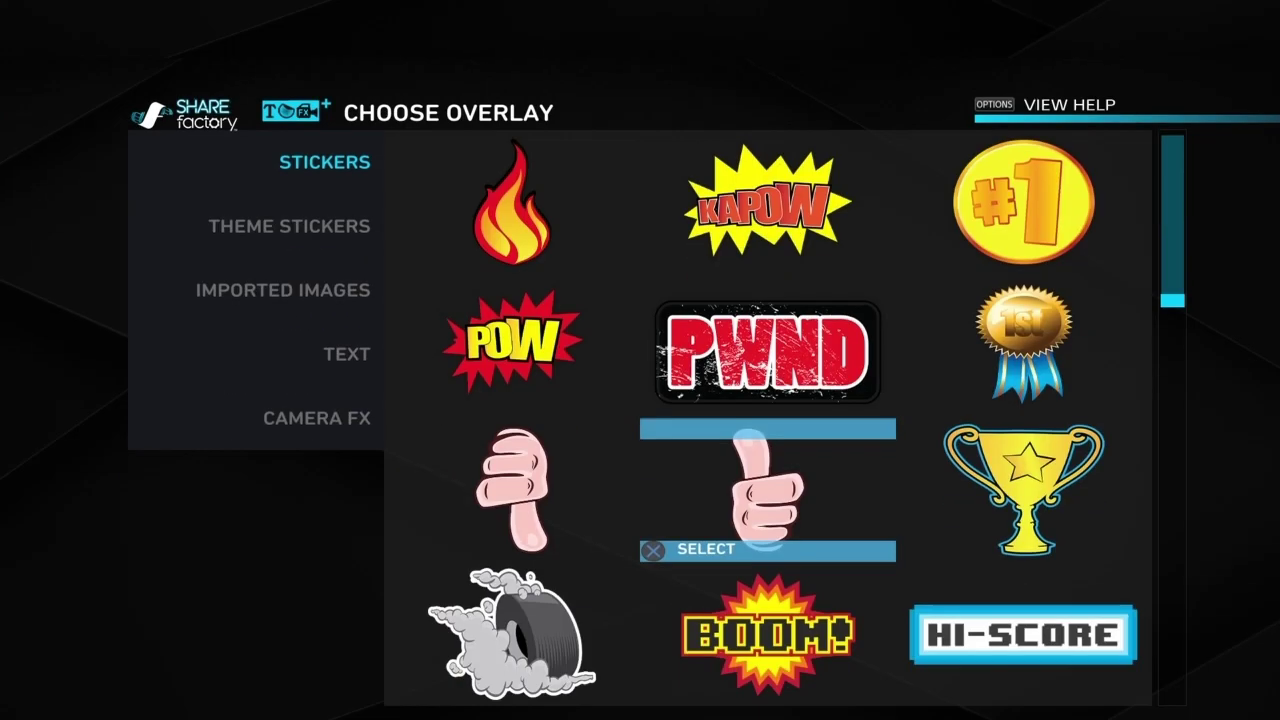
{"action": "key", "text": "Up"}
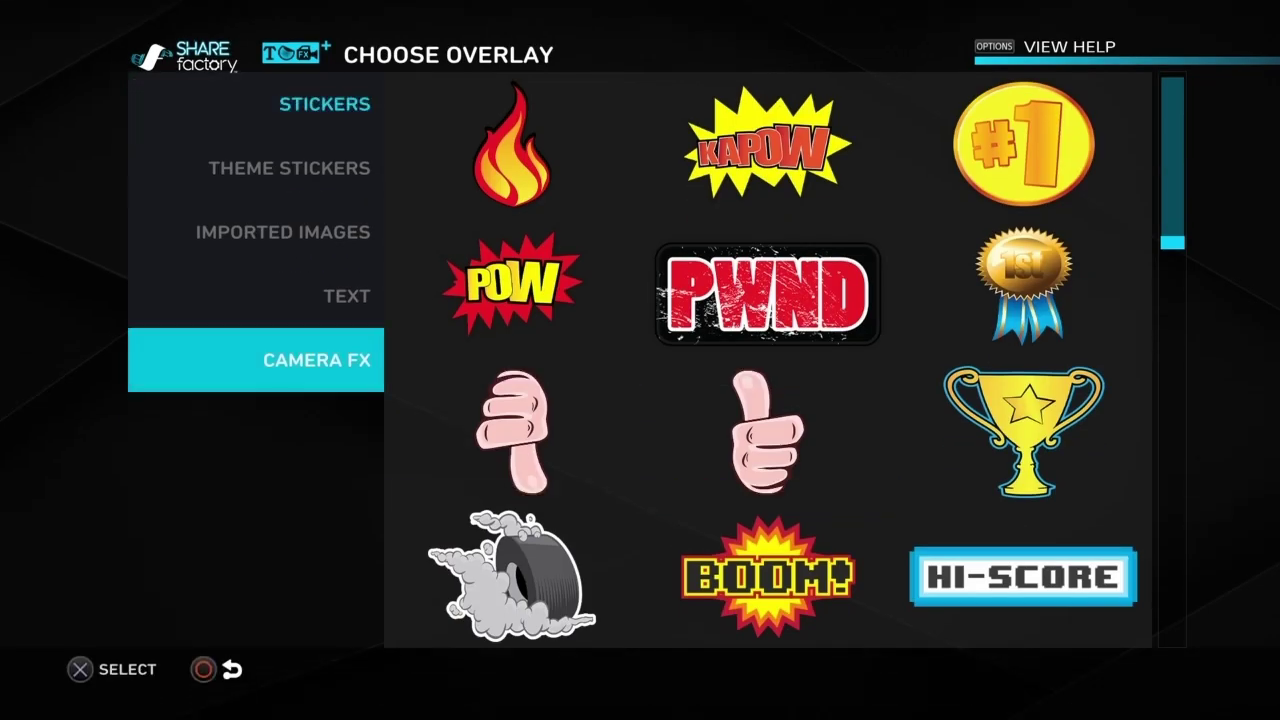
{"action": "key", "text": "Up"}
{"action": "key", "text": "Right"}
{"action": "key", "text": "Right"}
{"action": "key", "text": "Left"}
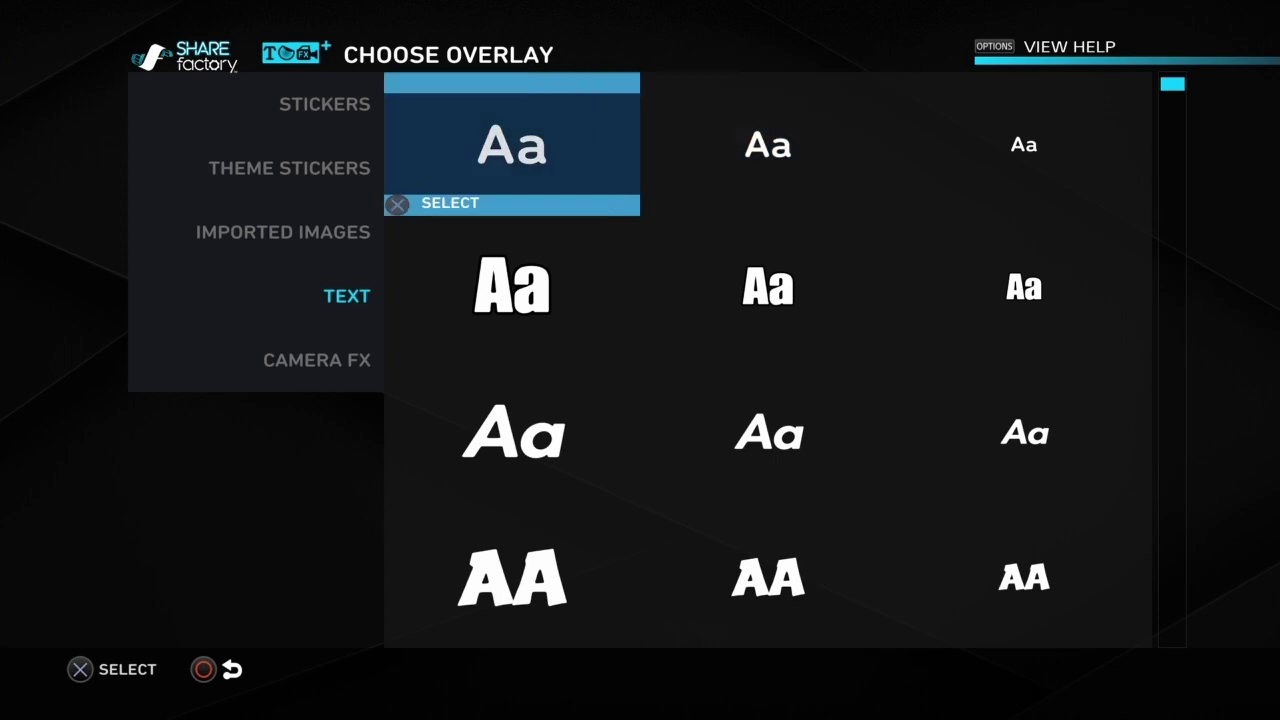
{"action": "key", "text": "Down"}
{"action": "key", "text": "Return"}
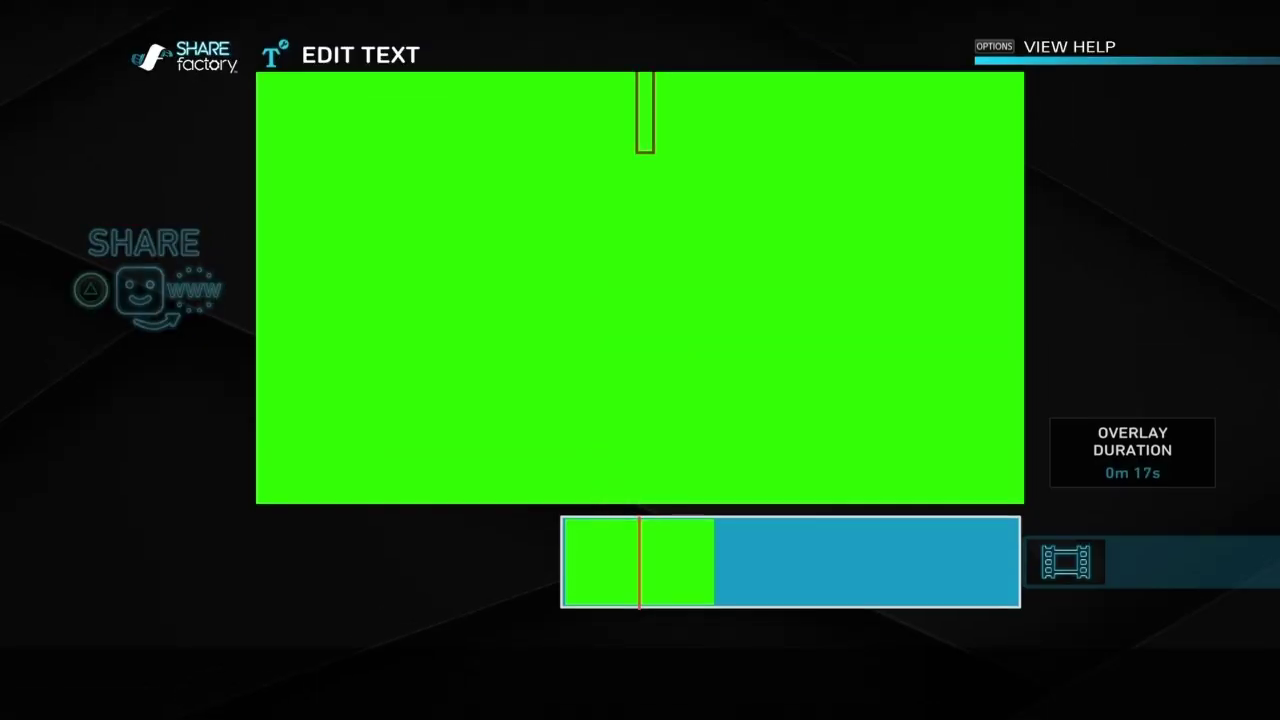
- Enter "Please SUBSCRIBE to the channel" as the overlay text
{"action": "type", "text": "P"}
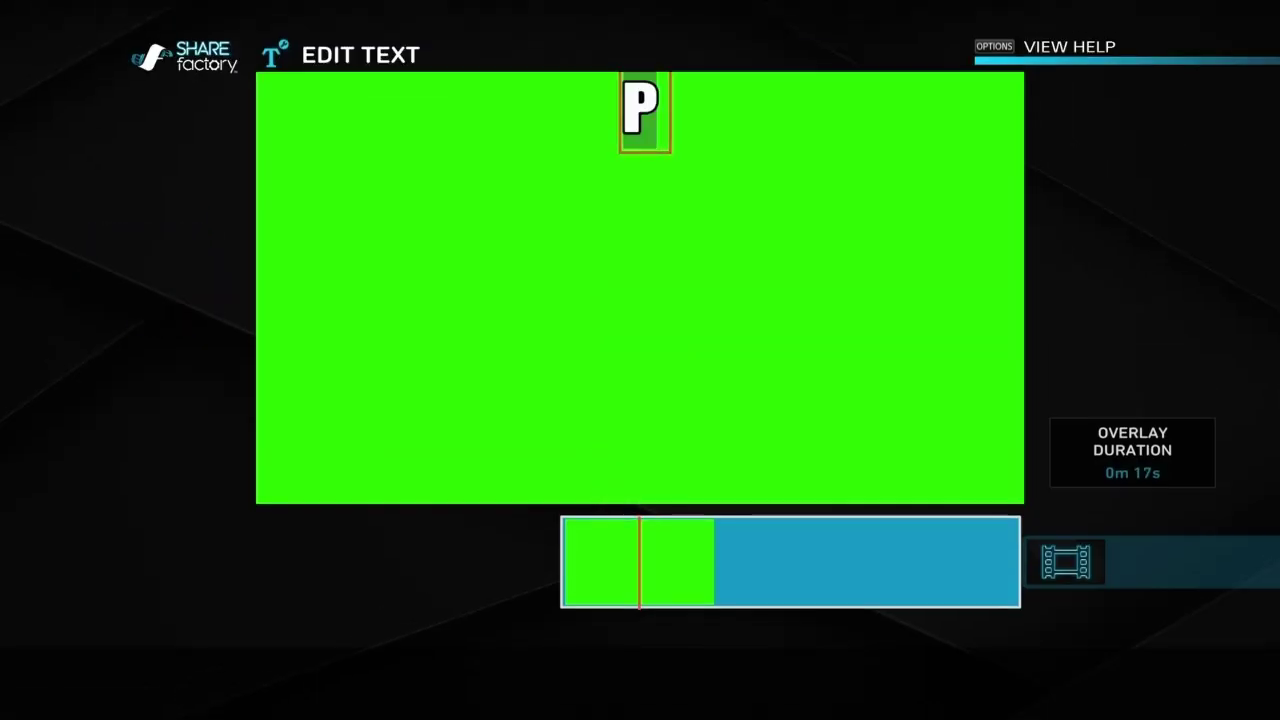
{"action": "type", "text": "le"}
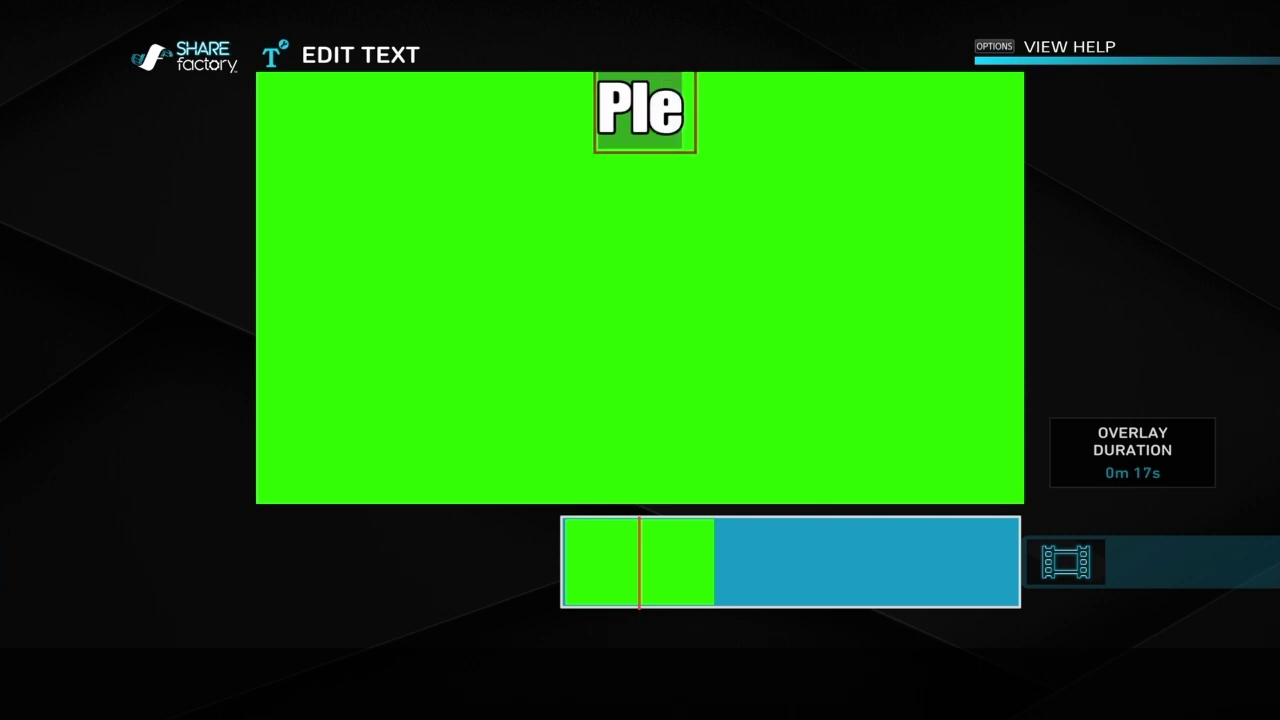
{"action": "type", "text": "as"}
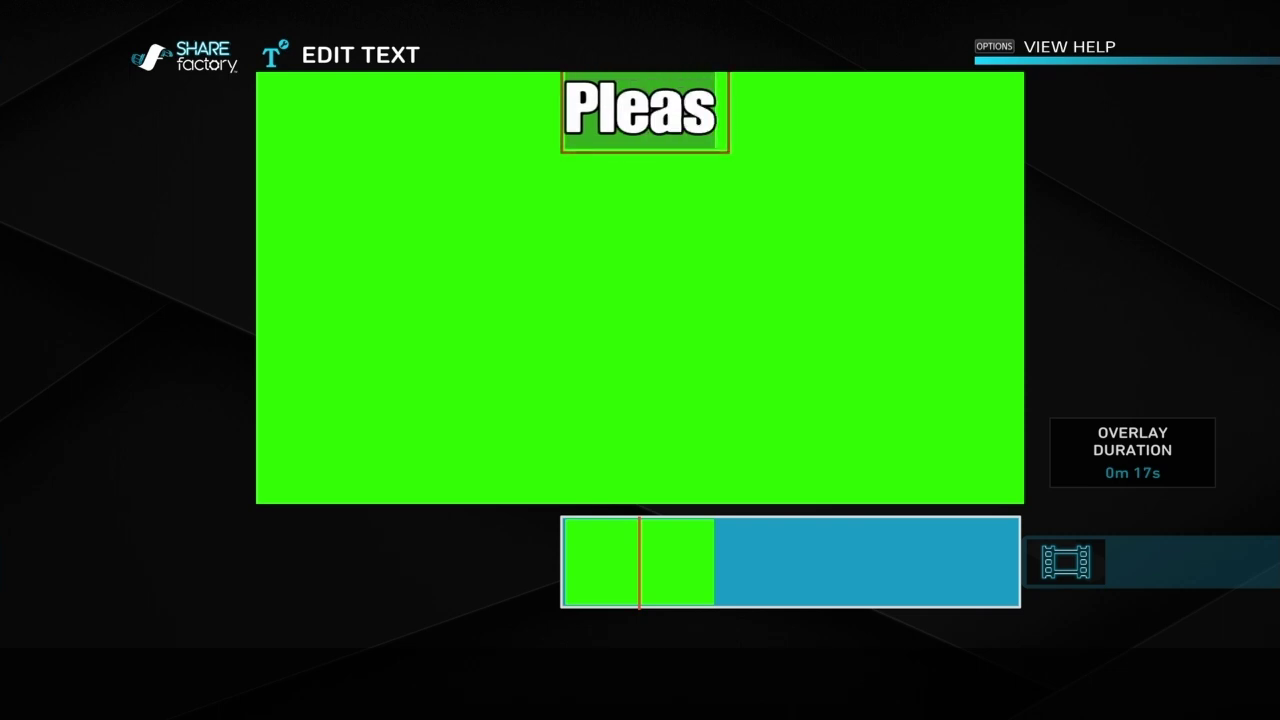
{"action": "type", "text": "e SUBSCRIBE to the channel"}
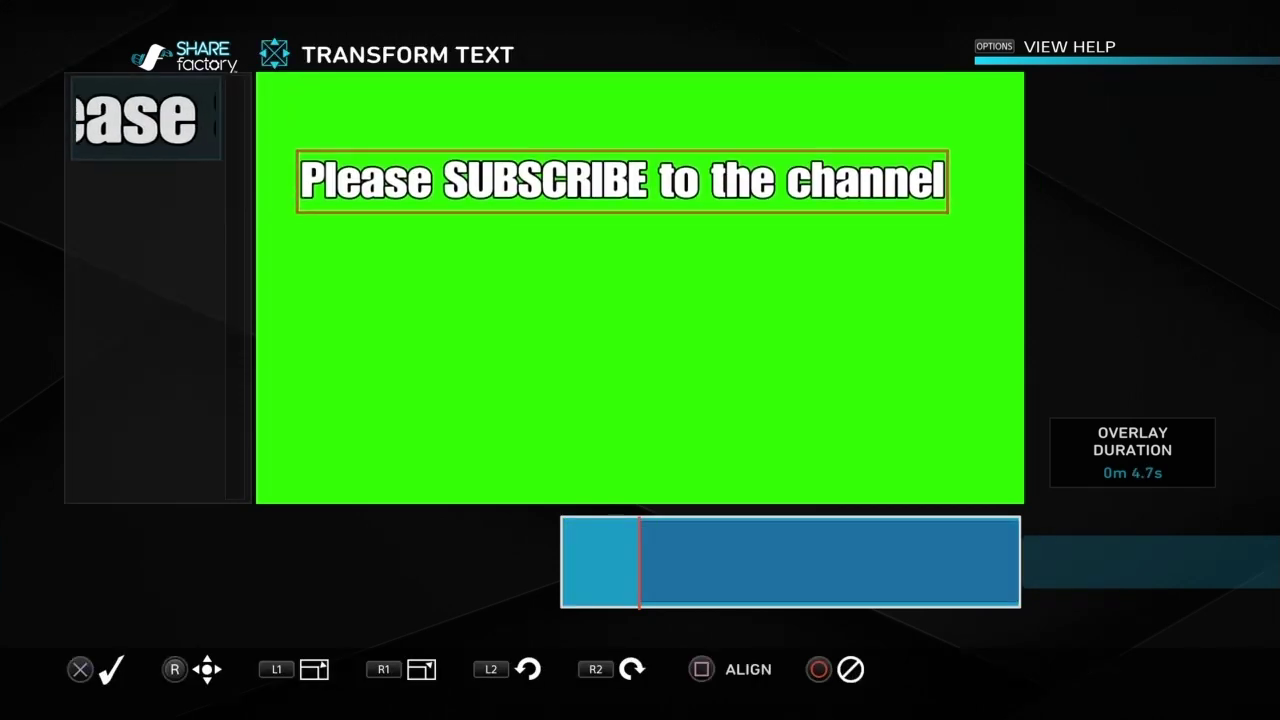
- Move the "Please SUBSCRIBE to the channel" text to the bottom centre of the frame
{"action": "key", "text": "Down"}
{"action": "key", "text": "Down"}
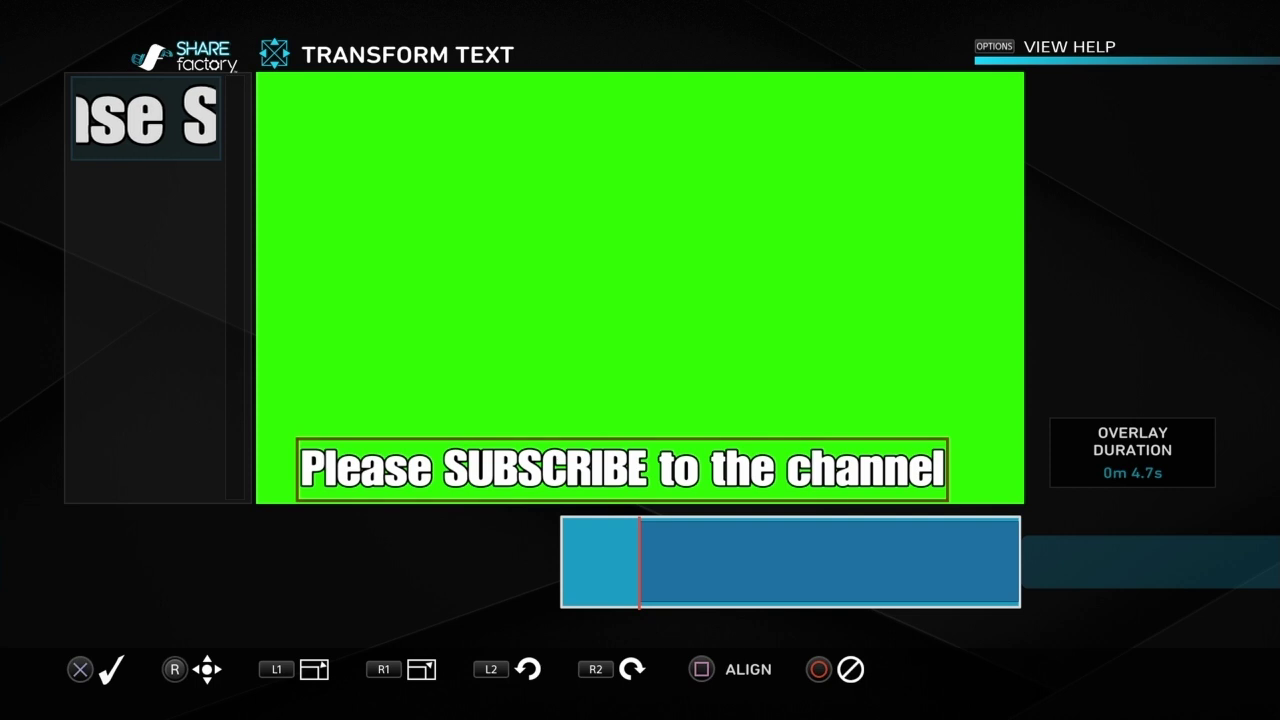
{"action": "key", "text": "Left"}
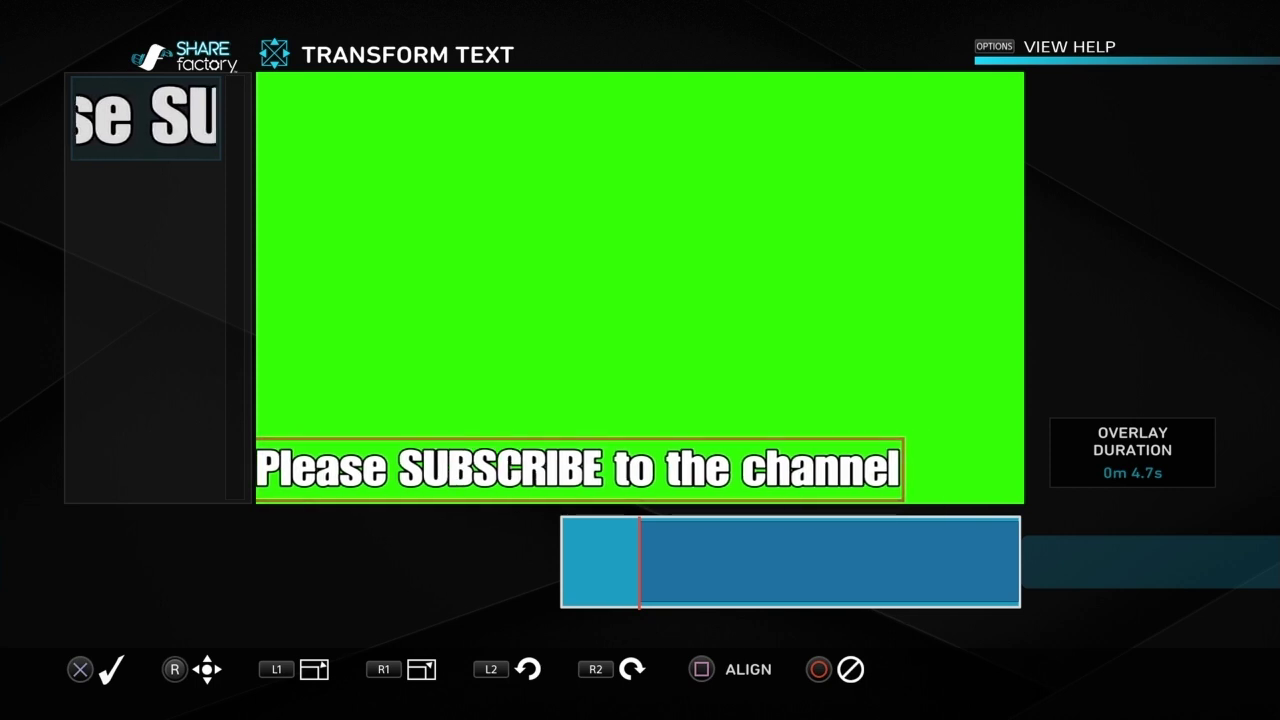
{"action": "key", "text": "Right"}
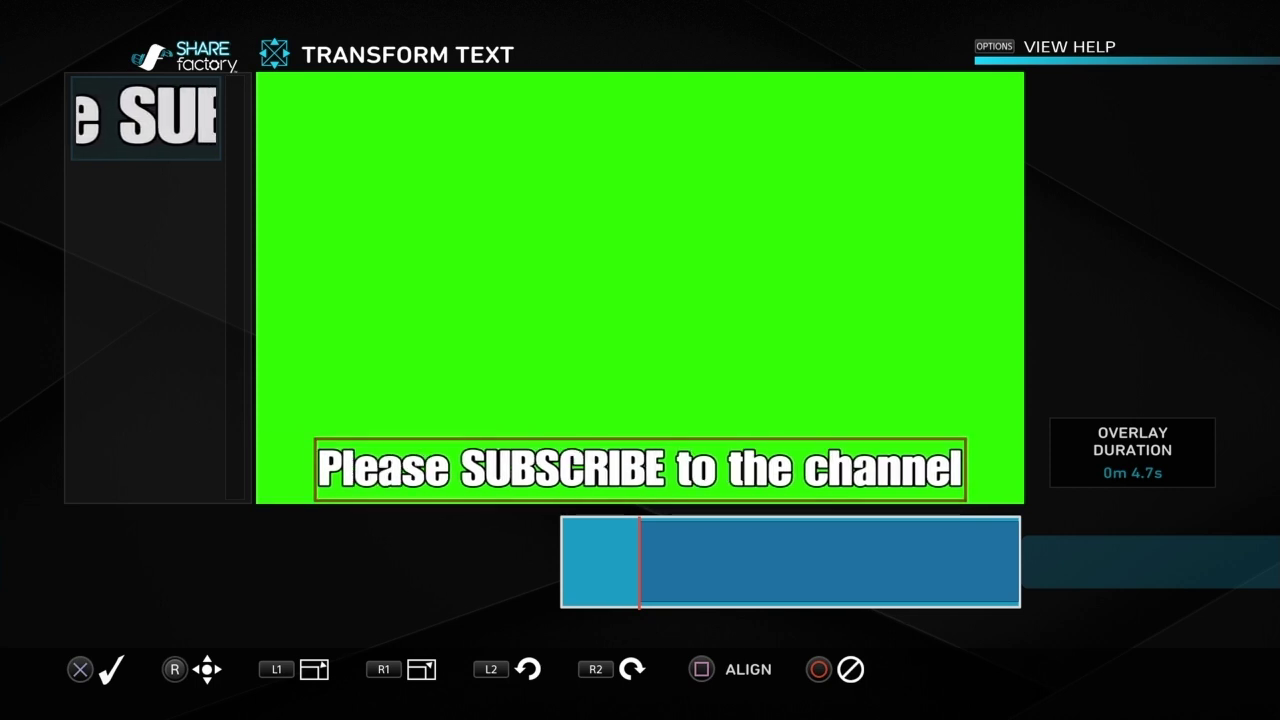
{"action": "key", "text": "Return"}
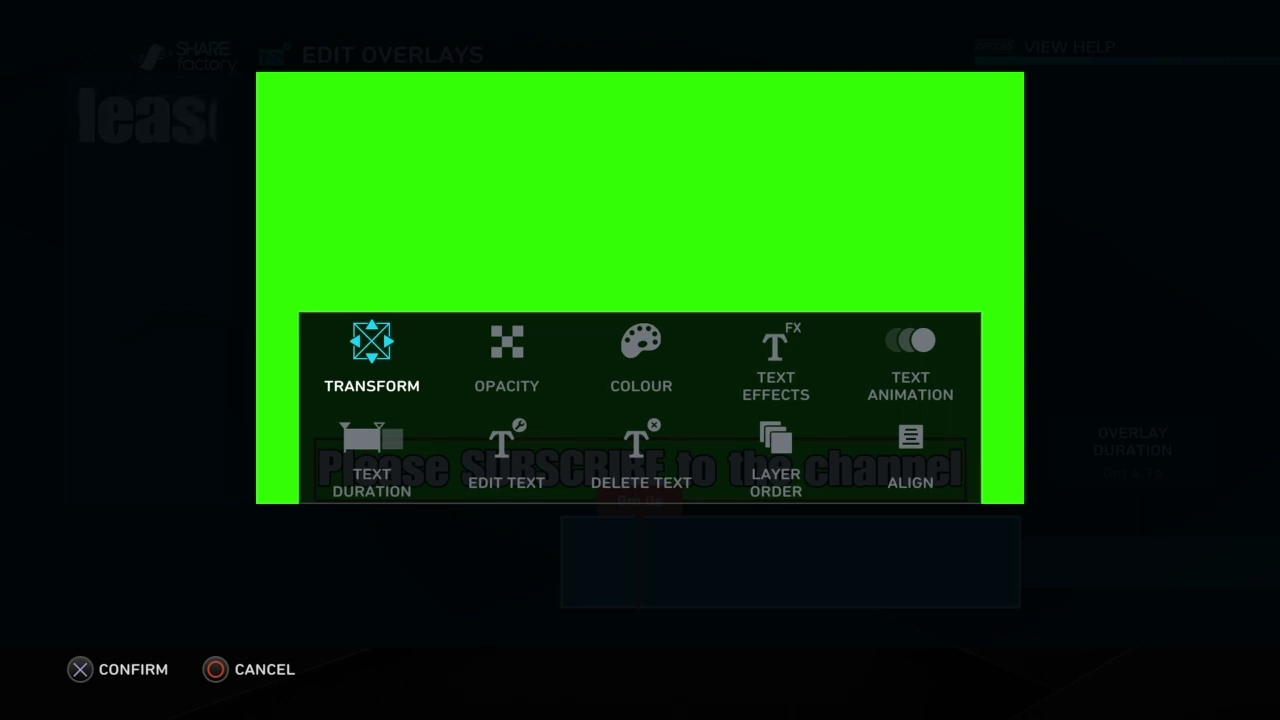
{"action": "key", "text": "Right"}
{"action": "key", "text": "Right"}
{"action": "key", "text": "Right"}
{"action": "key", "text": "Right"}
{"action": "key", "text": "Down"}
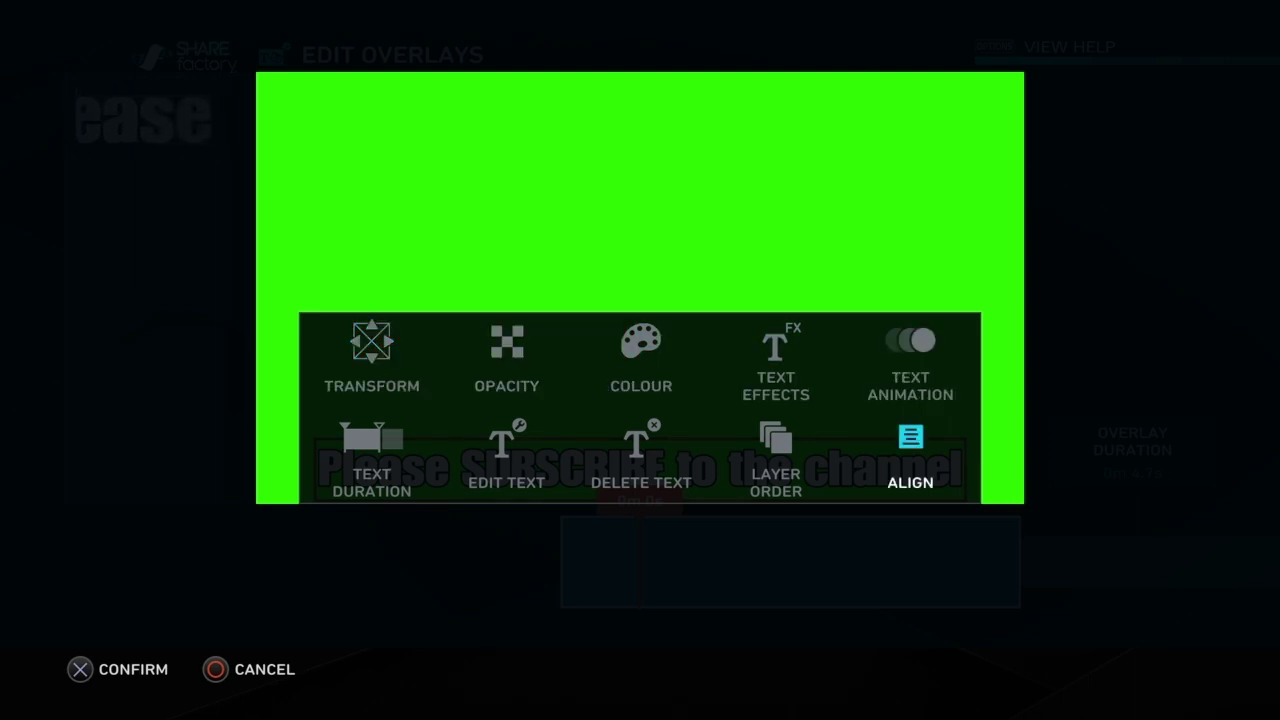
{"action": "key", "text": "Escape"}
- Add the thumbs-up sticker as an overlay on the first clip with a duration of 5.0s
{"action": "key", "text": "Return"}
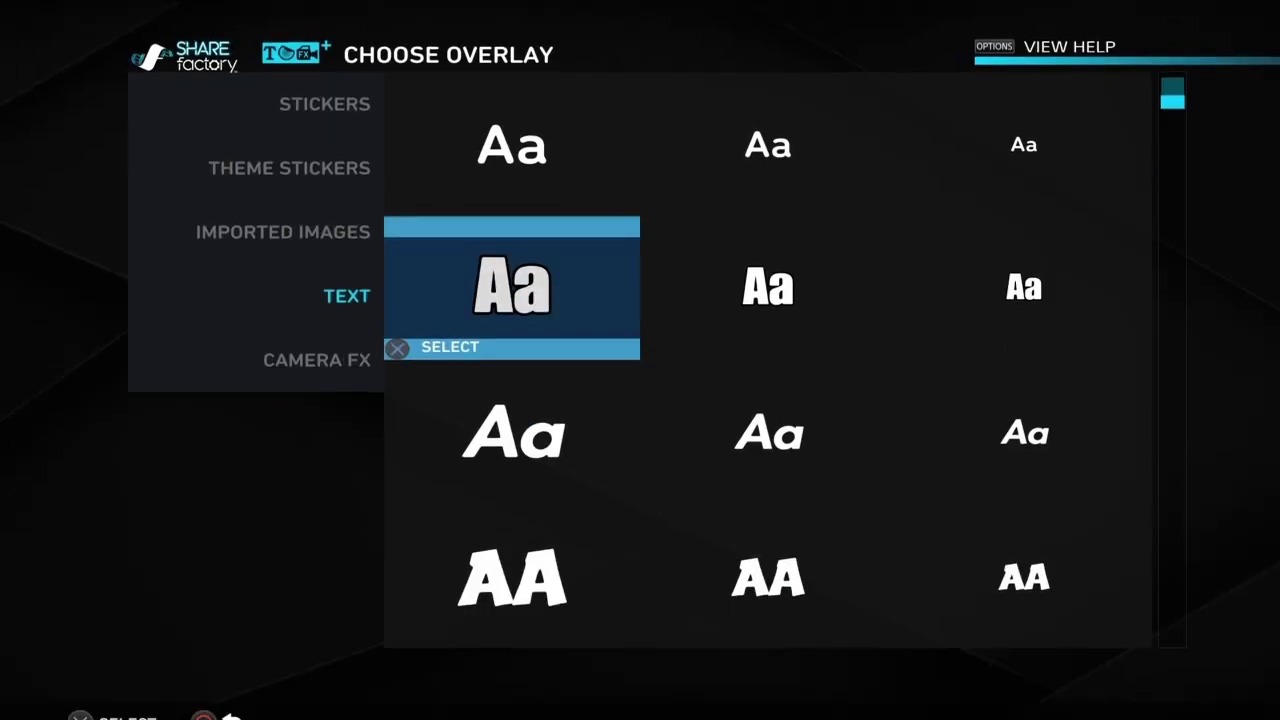
{"action": "key", "text": "Left"}
{"action": "key", "text": "Up"}
{"action": "key", "text": "Up"}
{"action": "key", "text": "Right"}
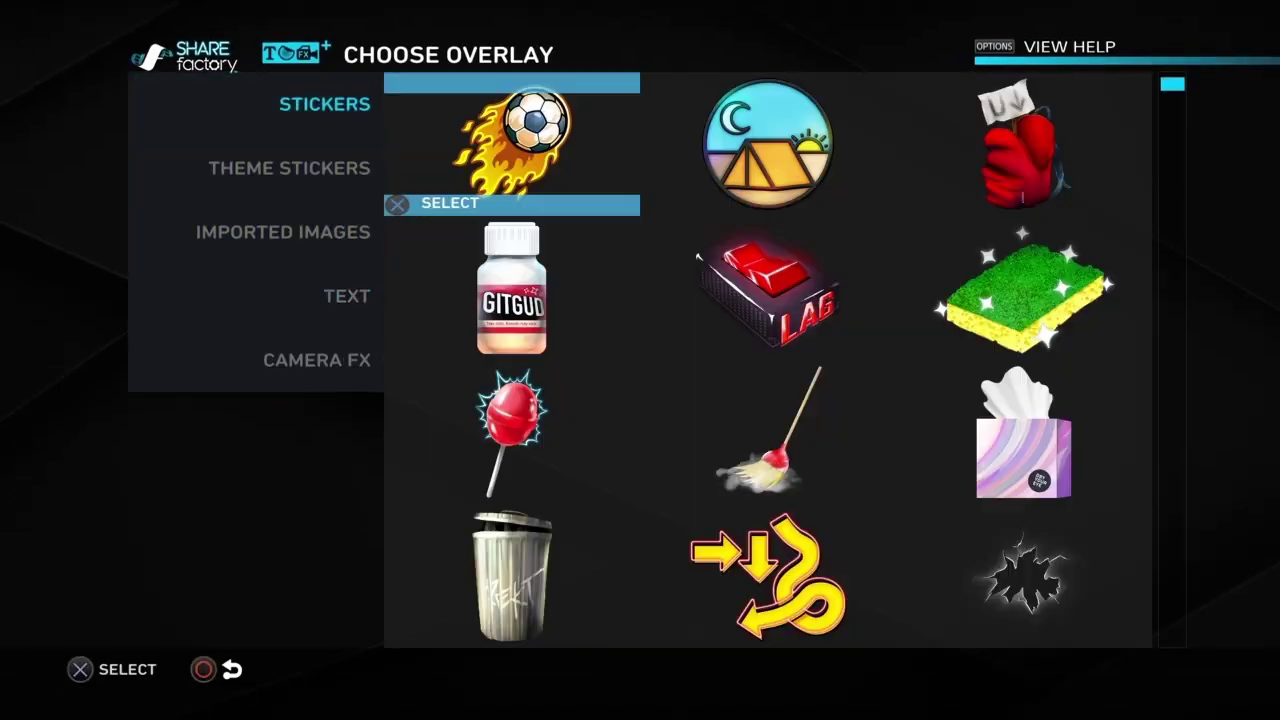
{"action": "key", "text": "Down"}
{"action": "key", "text": "Down"}
{"action": "key", "text": "Down"}
{"action": "key", "text": "Down"}
{"action": "key", "text": "Down"}
{"action": "key", "text": "Down"}
{"action": "key", "text": "Down"}
{"action": "key", "text": "Down"}
{"action": "key", "text": "Down"}
{"action": "key", "text": "Down"}
{"action": "key", "text": "Down"}
{"action": "key", "text": "Down"}
{"action": "key", "text": "Down"}
{"action": "key", "text": "Down"}
{"action": "key", "text": "Down"}
{"action": "key", "text": "Down"}
{"action": "key", "text": "Down"}
{"action": "key", "text": "Down"}
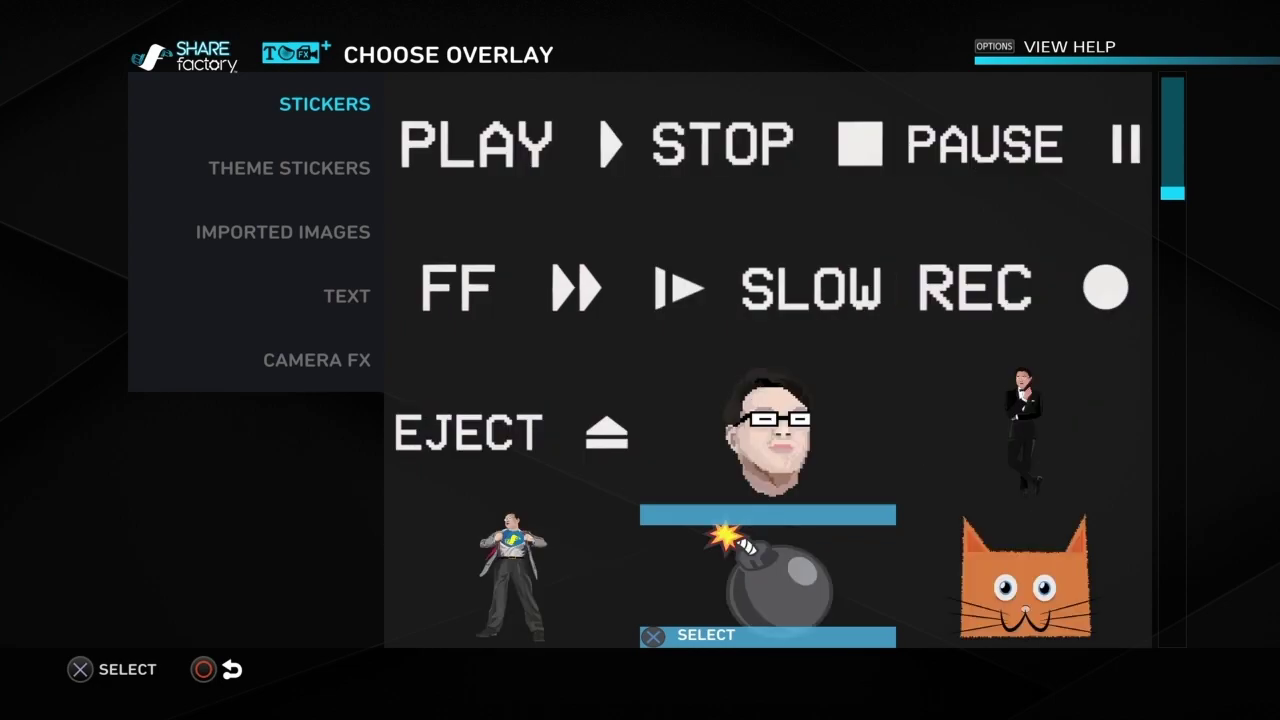
{"action": "key", "text": "Up"}
{"action": "key", "text": "Up"}
{"action": "key", "text": "Up"}
{"action": "key", "text": "Up"}
{"action": "key", "text": "Up"}
{"action": "key", "text": "Down"}
{"action": "key", "text": "Return"}
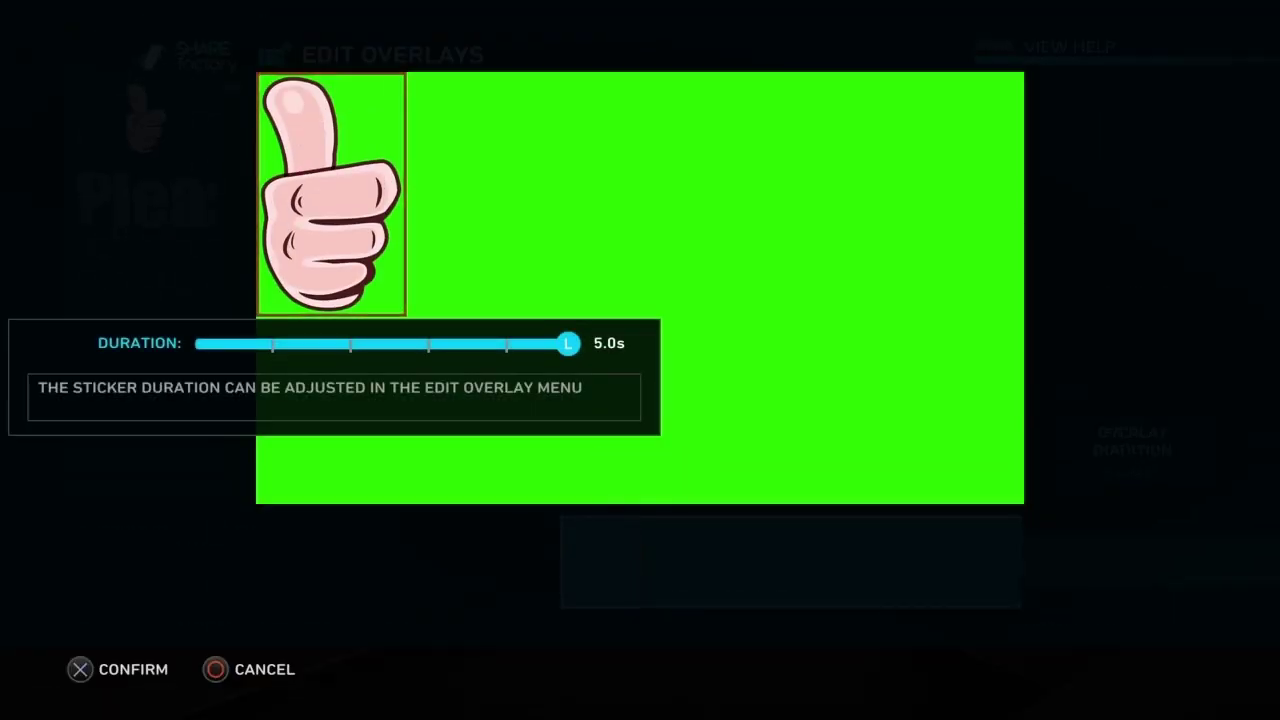
{"action": "key", "text": "Return"}
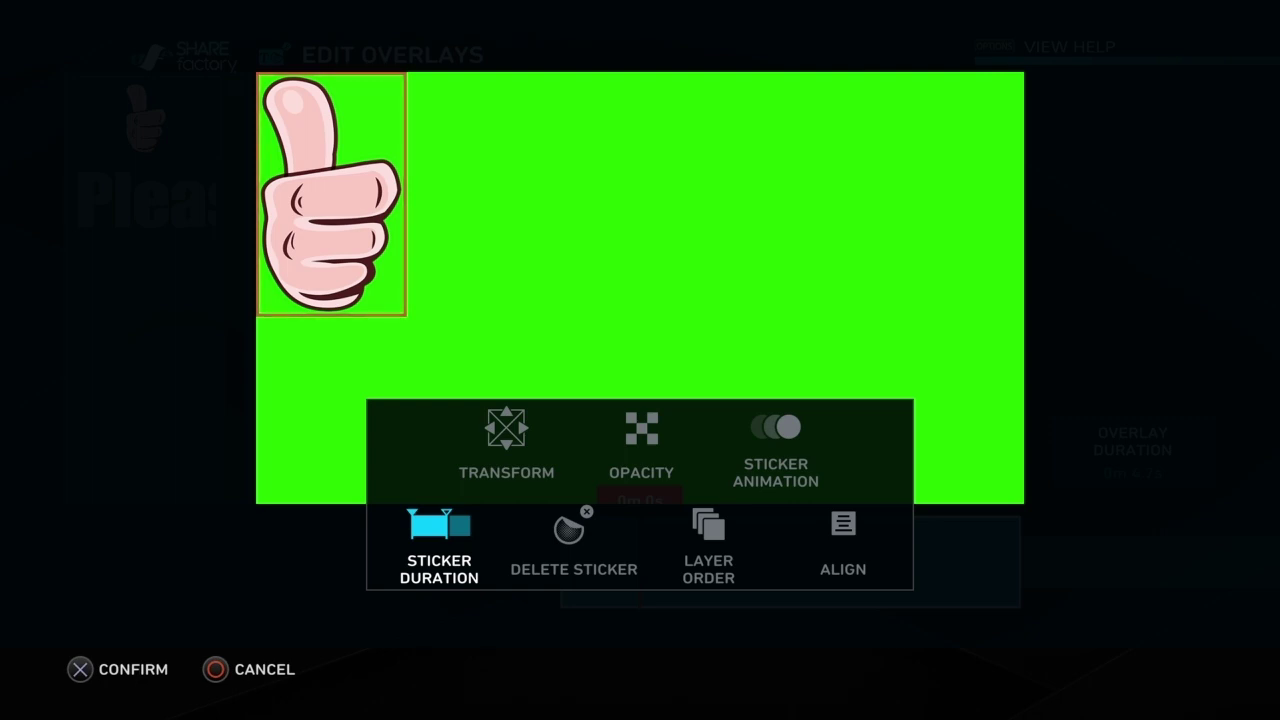
- Shrink the thumbs-up sticker and move it to the lower left of the frame, near the start of the text
{"action": "key", "text": "Up"}
{"action": "key", "text": "Return"}
{"action": "key", "text": "Right"}
{"action": "key", "text": "Down"}
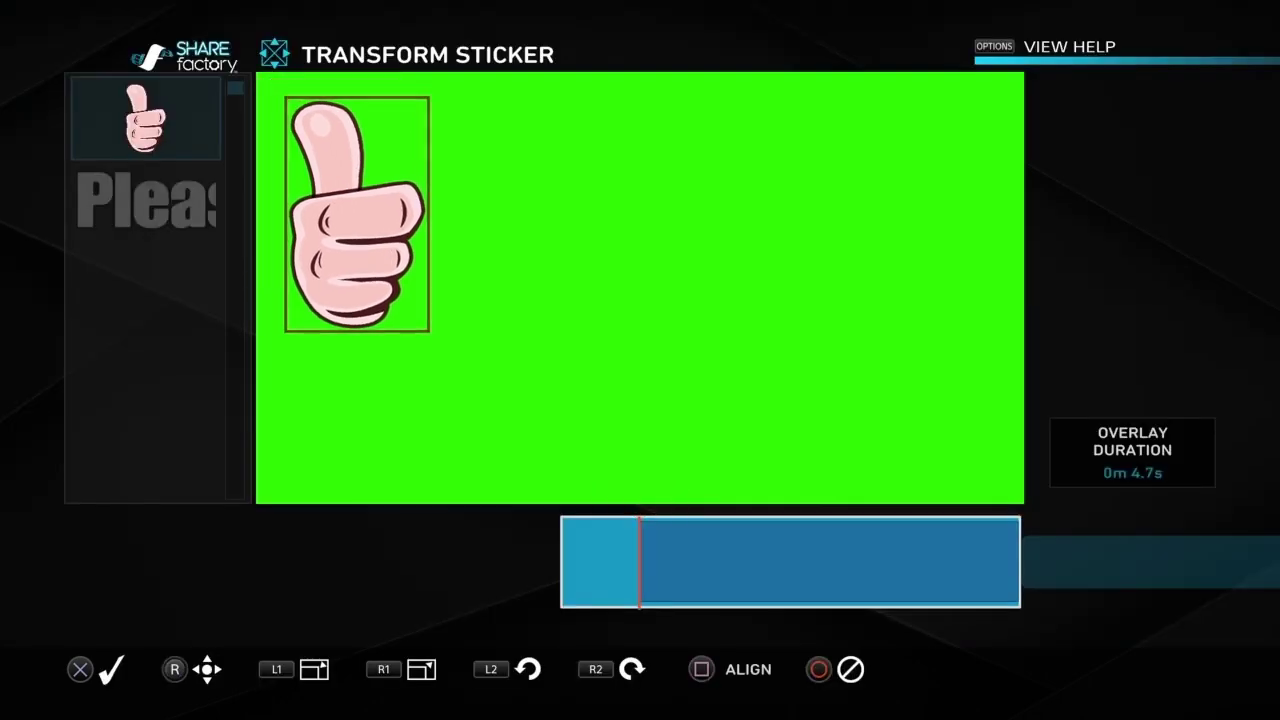
{"action": "key", "text": "Left"}
{"action": "key", "text": "Down"}
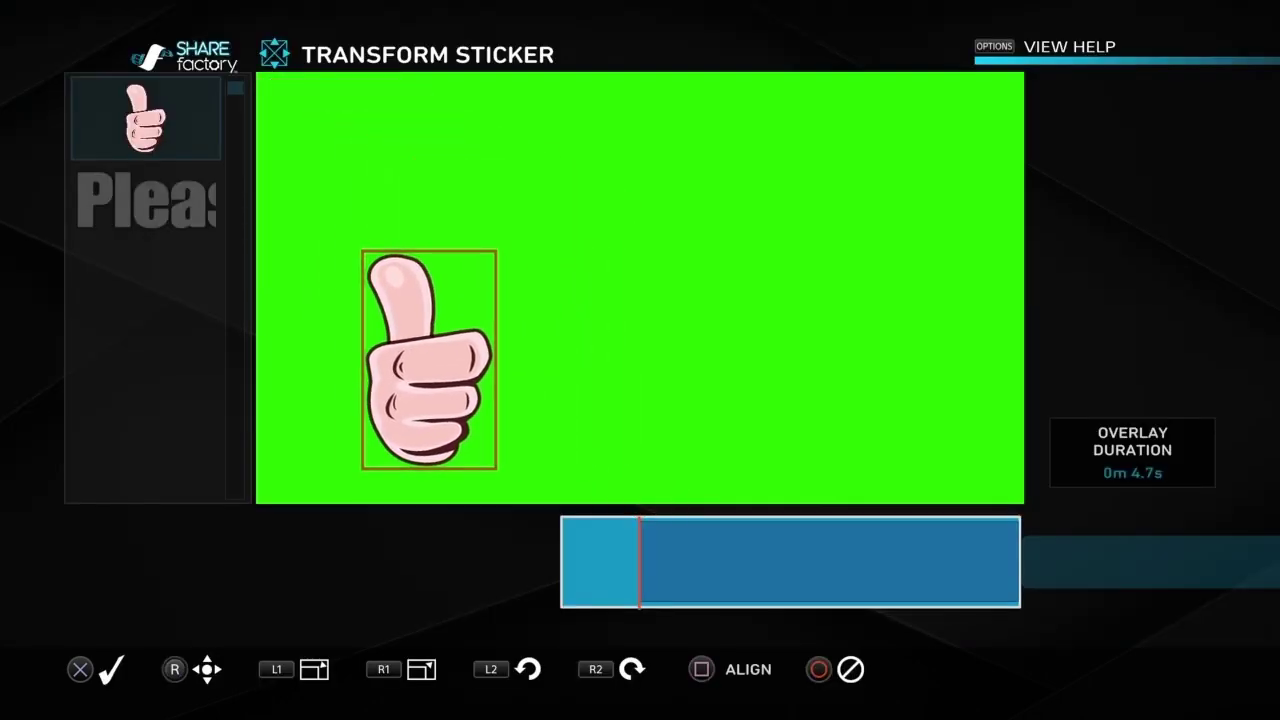
{"action": "key", "text": "Down"}
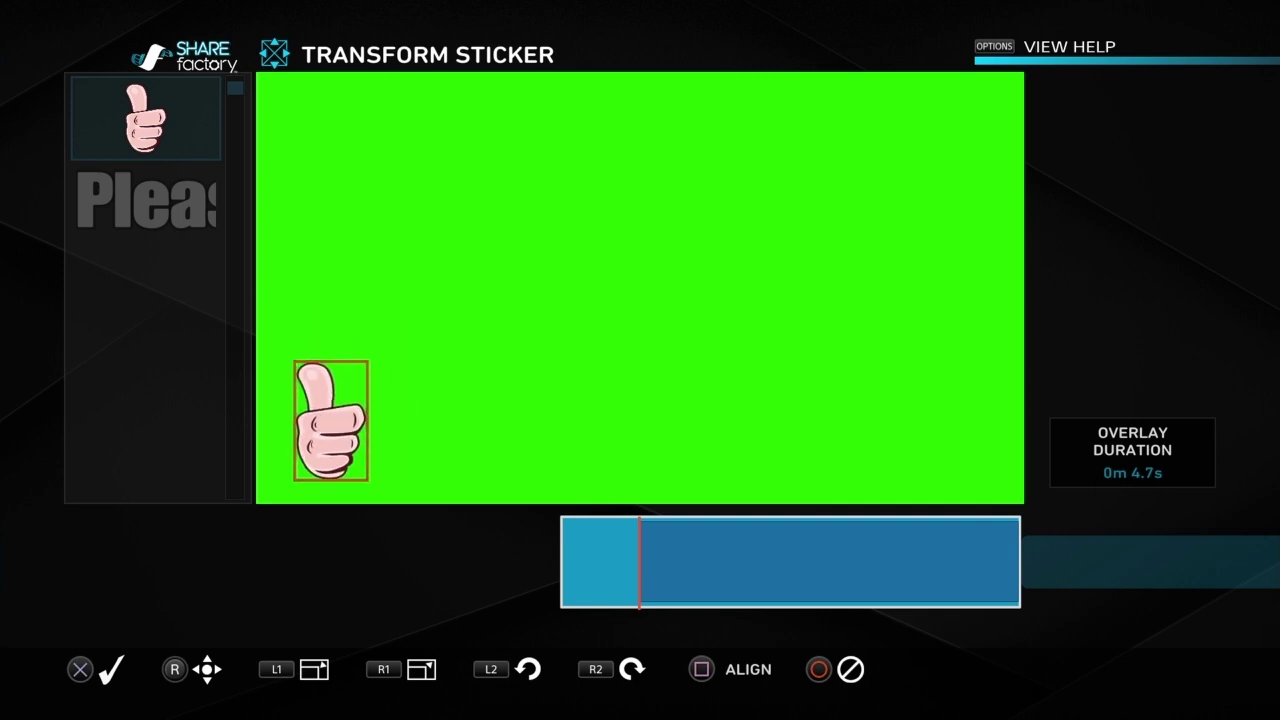
{"action": "key", "text": "Right"}
{"action": "key", "text": "Return"}
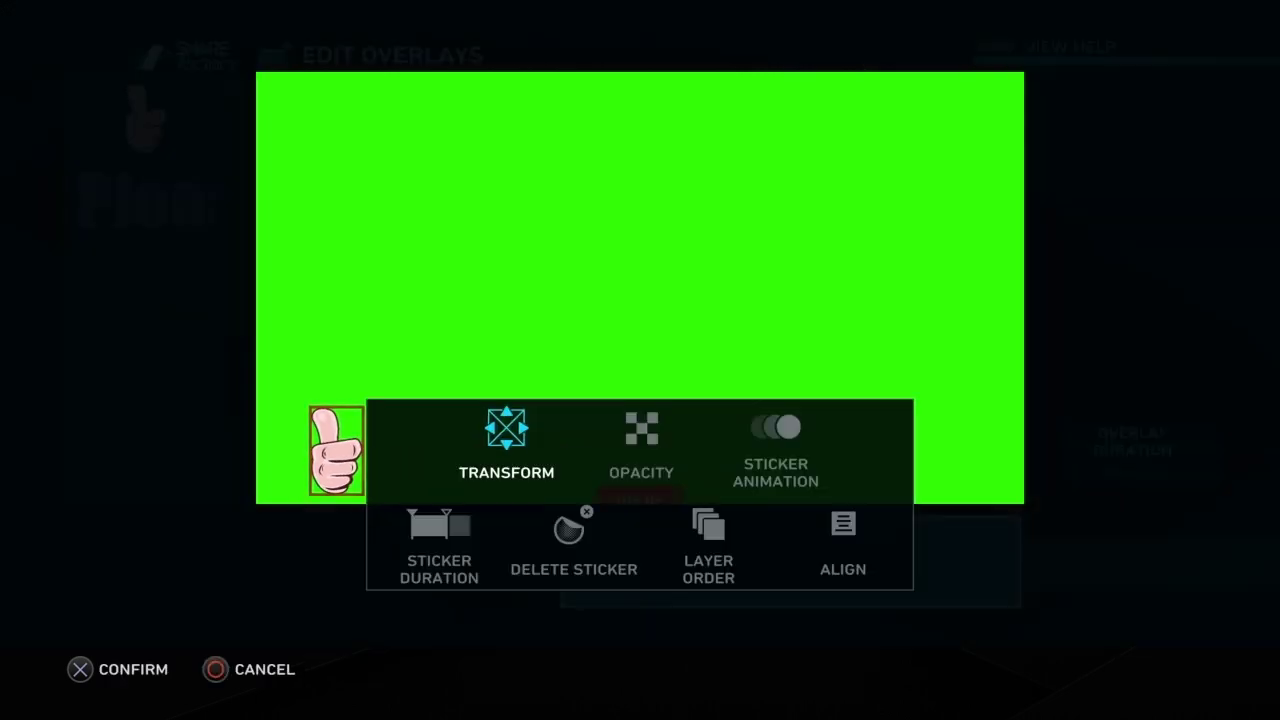
- With the text showing in the preview, shrink the thumbs-up sticker to about text height and place it just left of "Please"
{"action": "key", "text": "Escape"}
{"action": "key", "text": "Right"}
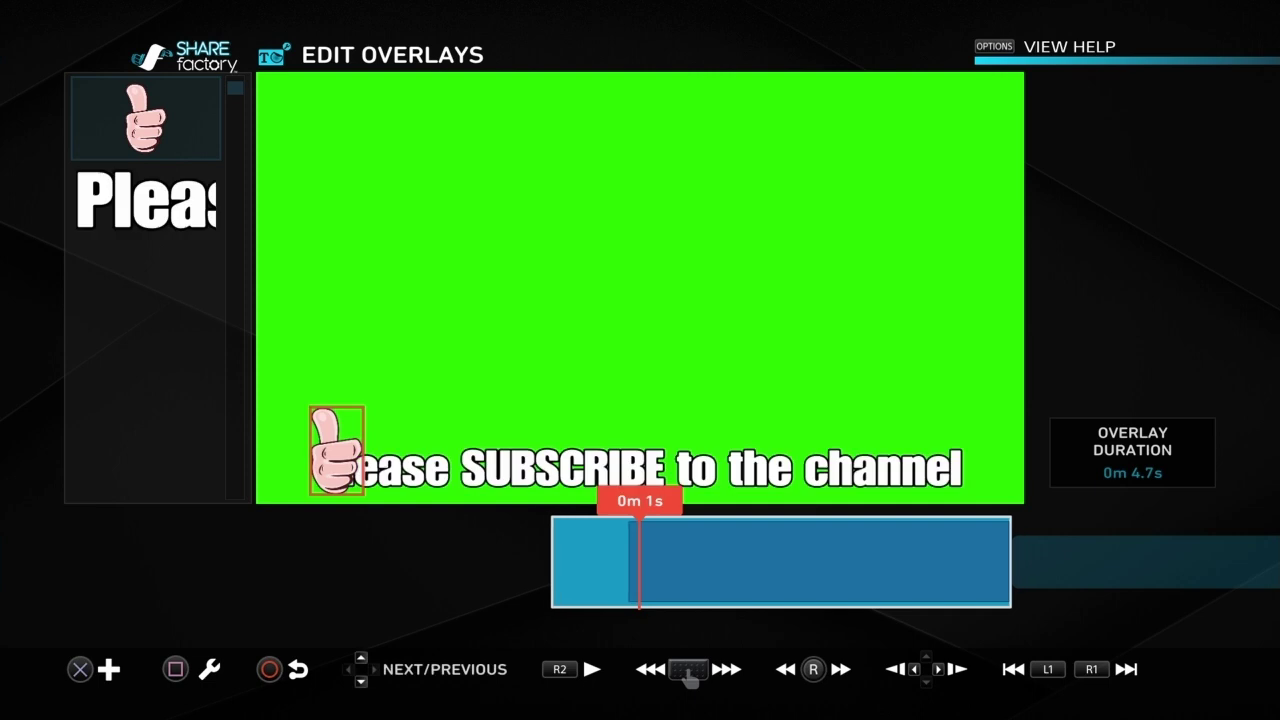
{"action": "key", "text": "Return"}
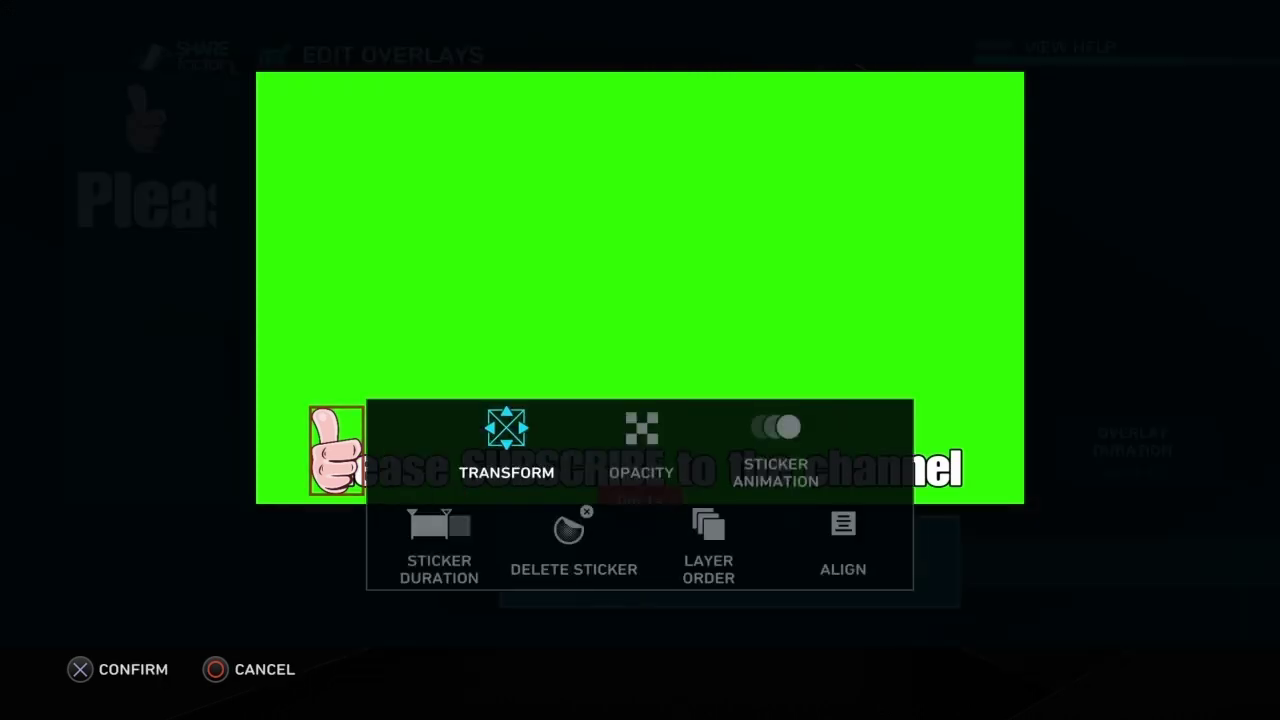
{"action": "key", "text": "Return"}
{"action": "key", "text": "Left"}
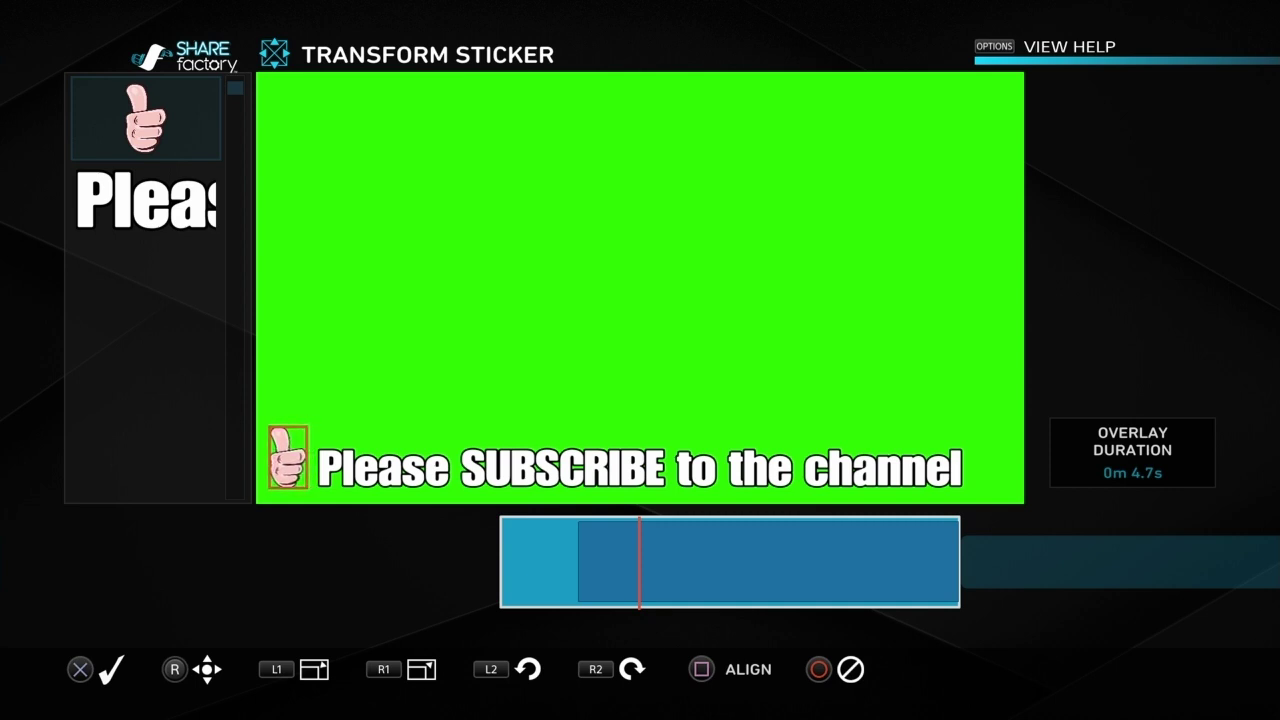
{"action": "key", "text": "Return"}
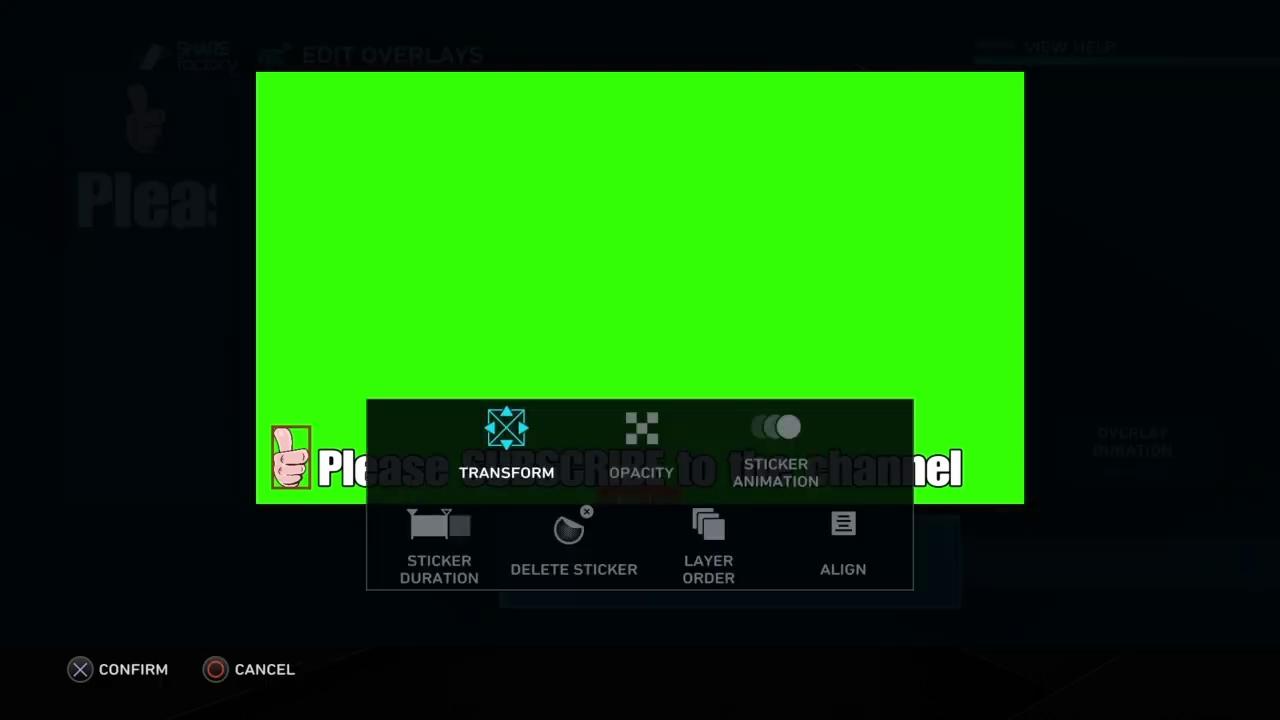
- Add a second thumbs-up sticker overlay to the first clip
{"action": "key", "text": "Return"}
{"action": "key", "text": "Return"}
{"action": "key", "text": "Down"}
{"action": "key", "text": "Escape"}
{"action": "key", "text": "Escape"}
{"action": "key", "text": "Return"}
{"action": "key", "text": "Return"}
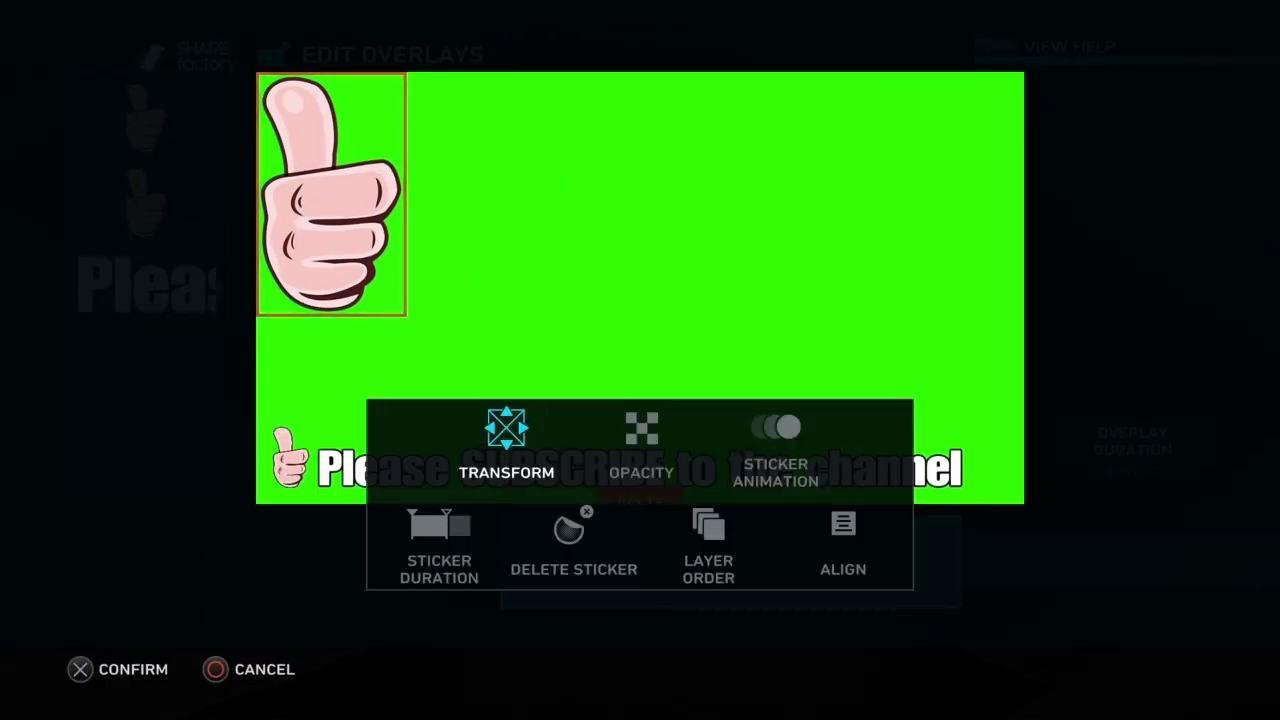
- Shrink the second thumbs-up sticker and move it towards the lower right of the frame, above the end of the text
{"action": "key", "text": "Return"}
{"action": "key", "text": "Right"}
{"action": "key", "text": "Down"}
{"action": "key", "text": "Right"}
{"action": "key", "text": "Down"}
{"action": "key", "text": "R1"}
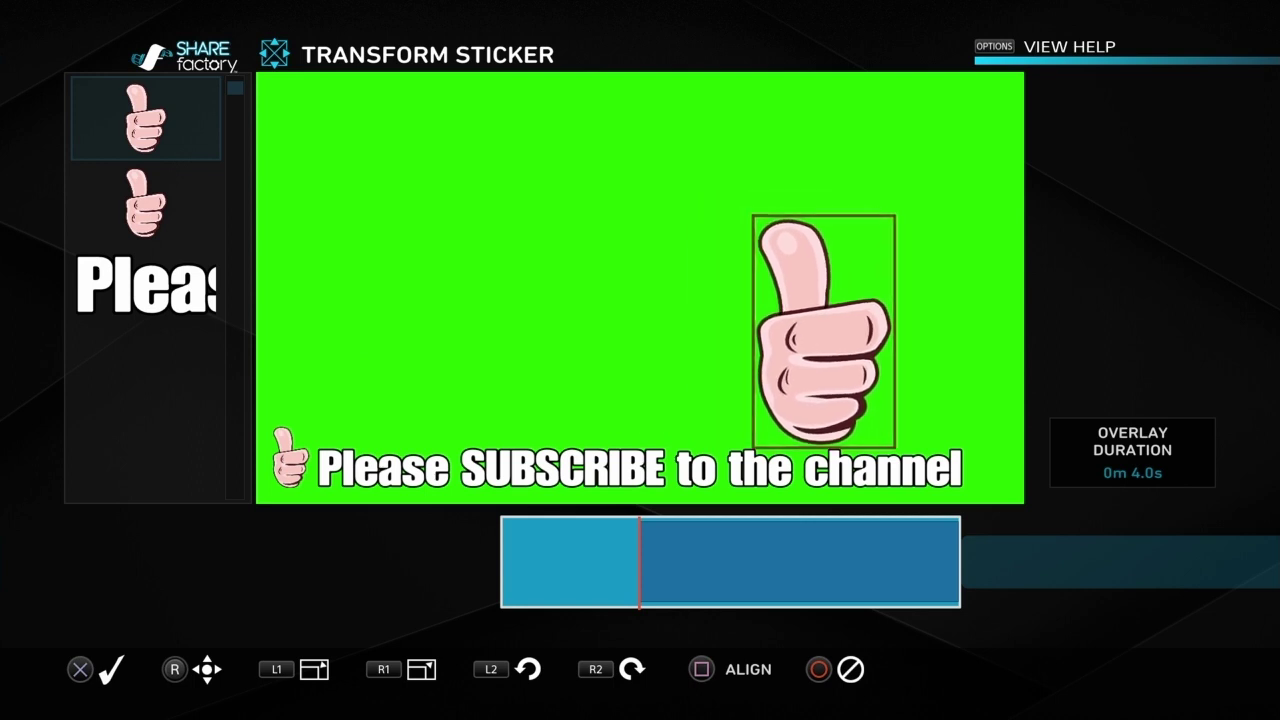
{"action": "key", "text": "R1"}
{"action": "key", "text": "Right"}
{"action": "key", "text": "Down"}
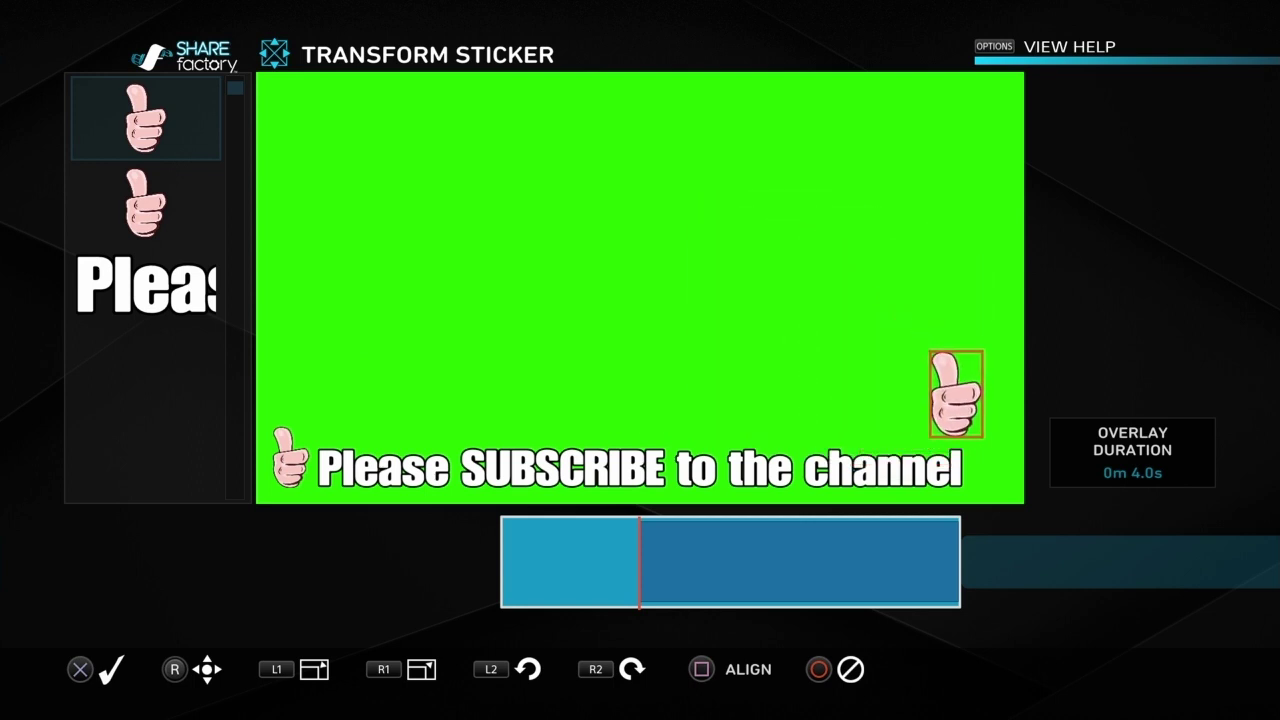
- Lay the second thumbs-up sticker over the first one and reduce it to the same size
{"action": "key", "text": "Left"}
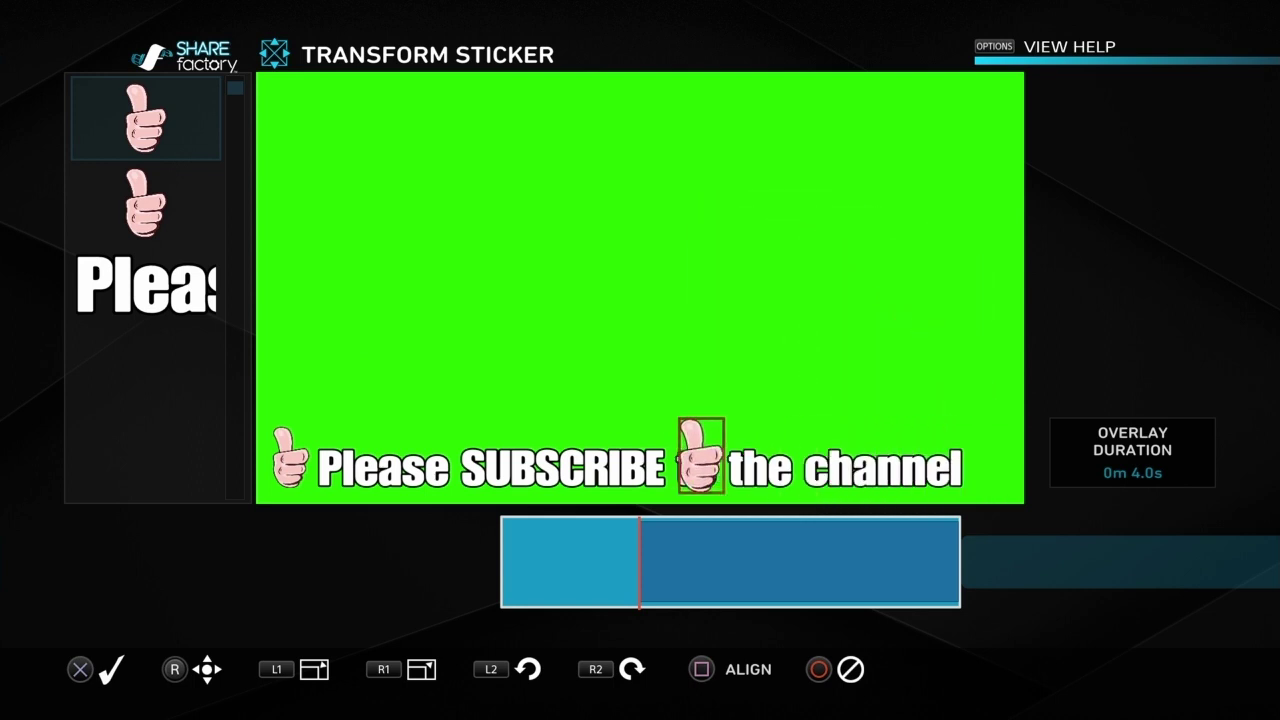
{"action": "key", "text": "Right"}
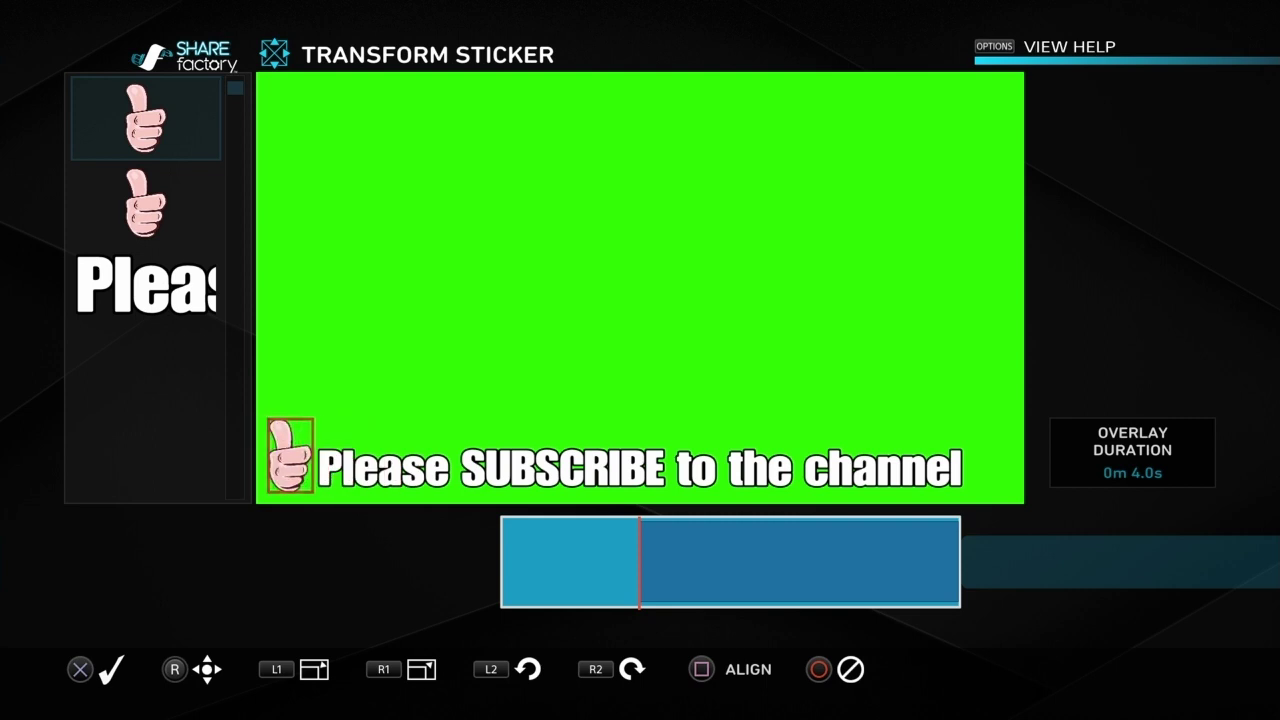
{"action": "key", "text": "minus"}
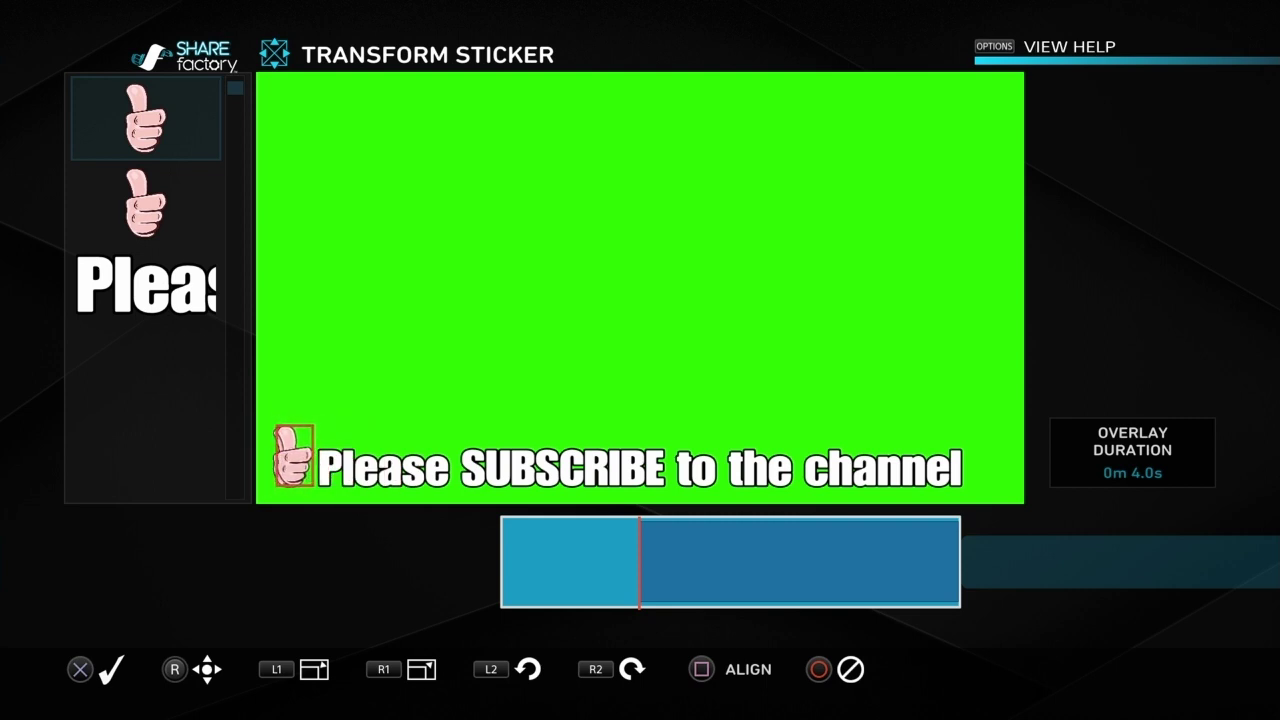
- Place the second thumbs-up sticker just right of "channel", level with the first one, and return to the main timeline
{"action": "key", "text": "Right"}
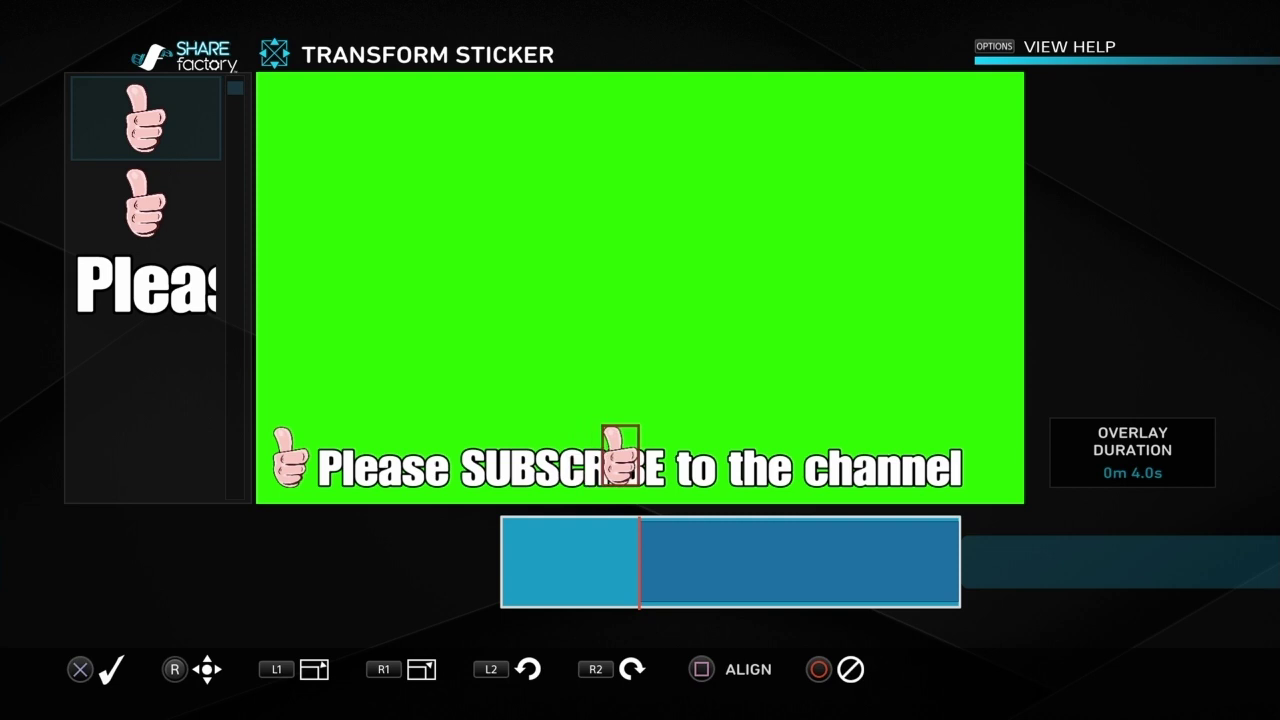
{"action": "key", "text": "Left"}
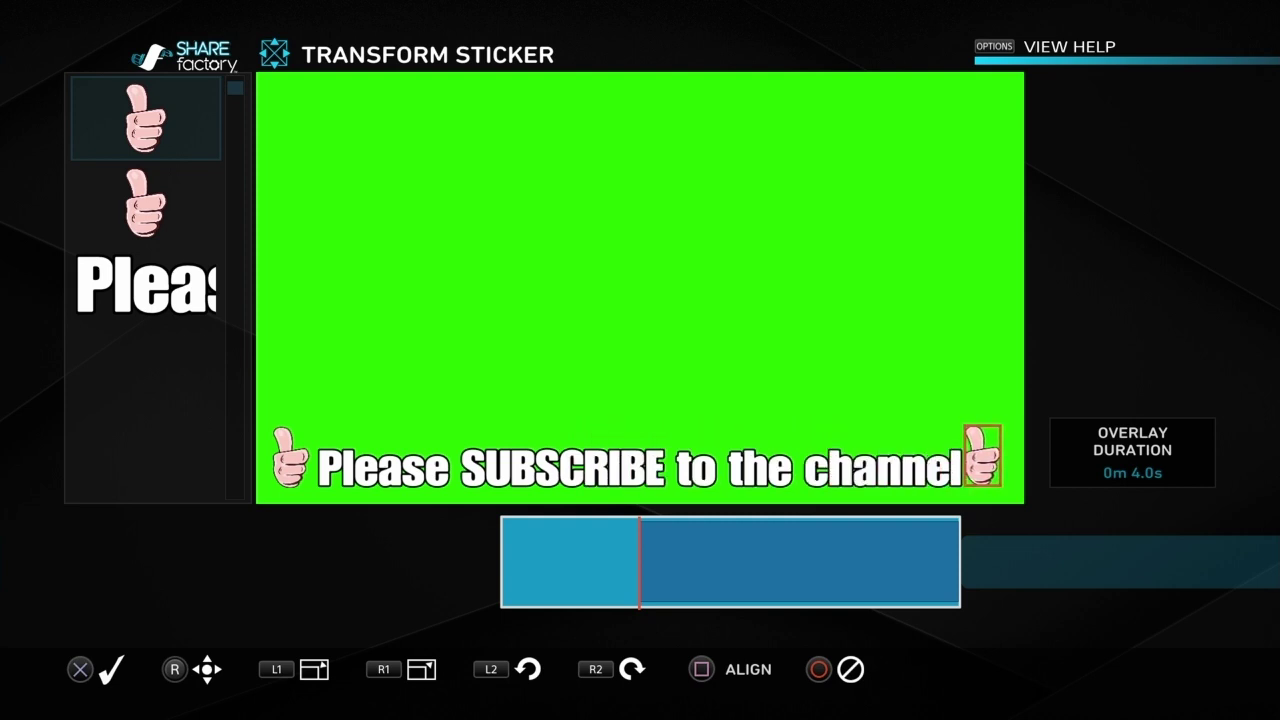
{"action": "key", "text": "Right"}
{"action": "key", "text": "Down"}
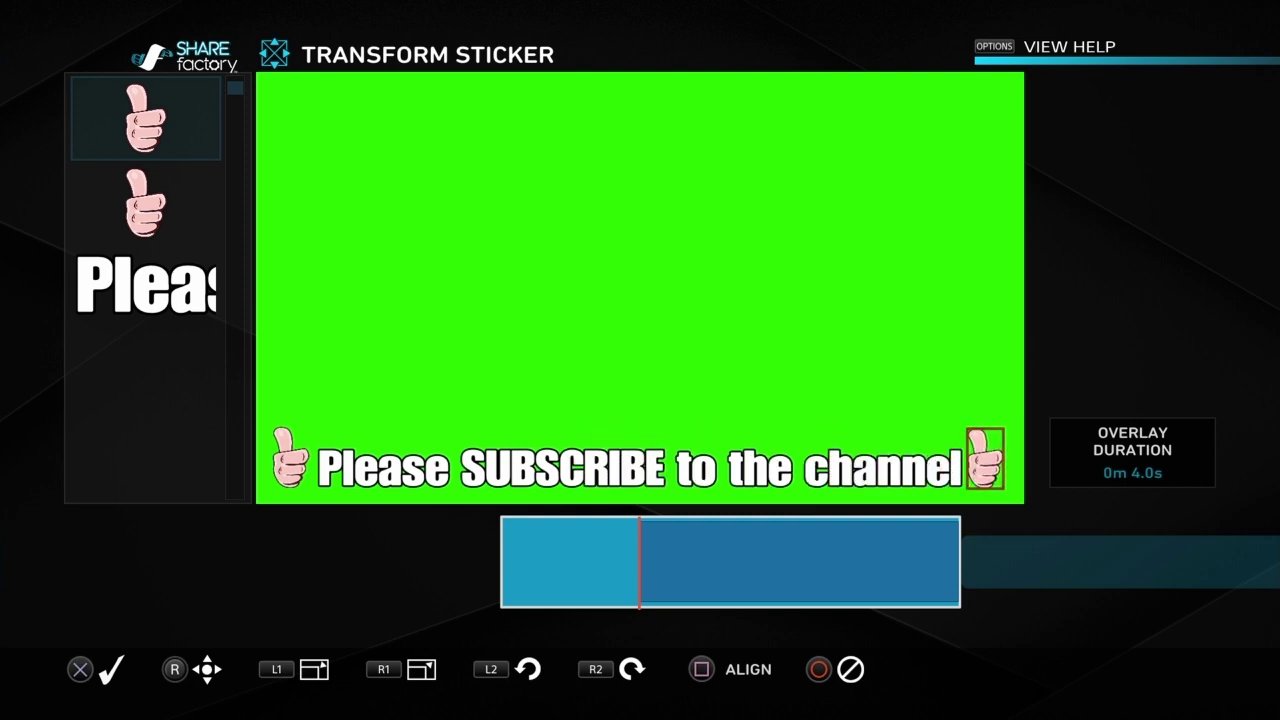
{"action": "key", "text": "Return"}
{"action": "key", "text": "Escape"}
{"action": "key", "text": "Escape"}
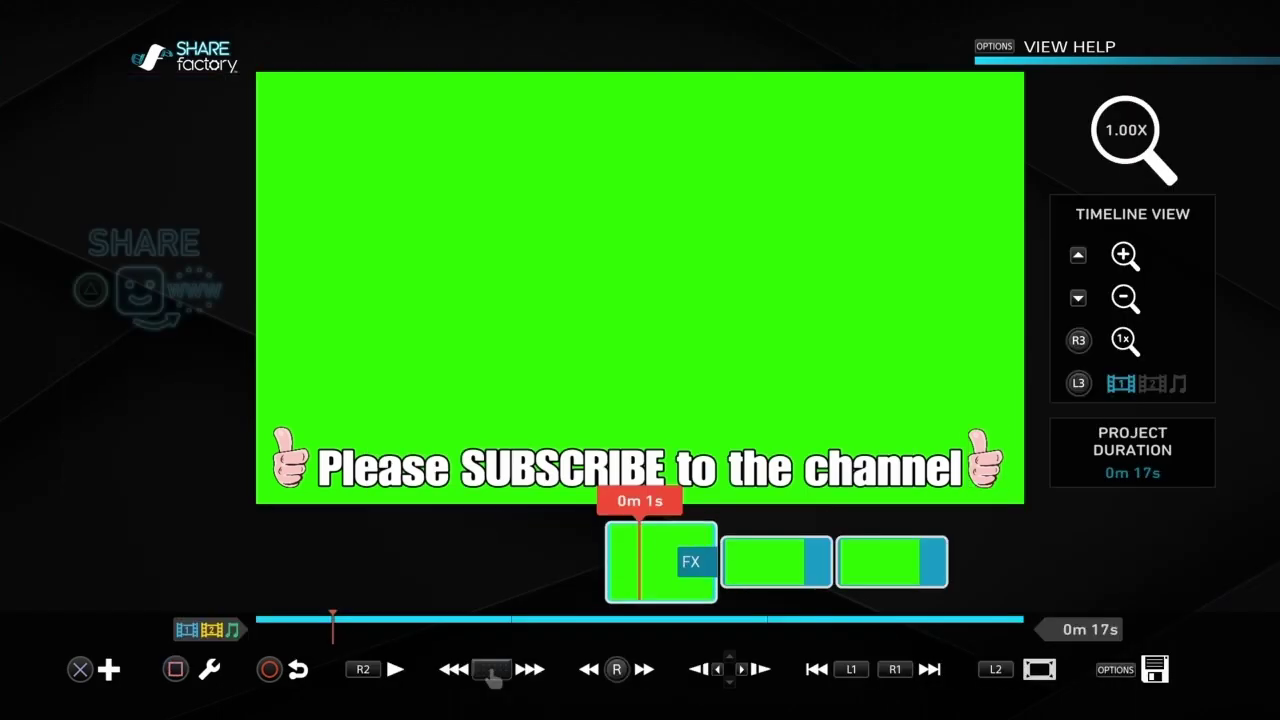
- Scrub through the three green clips to examine the text and sticker overlays on each
{"action": "key", "text": "Right"}
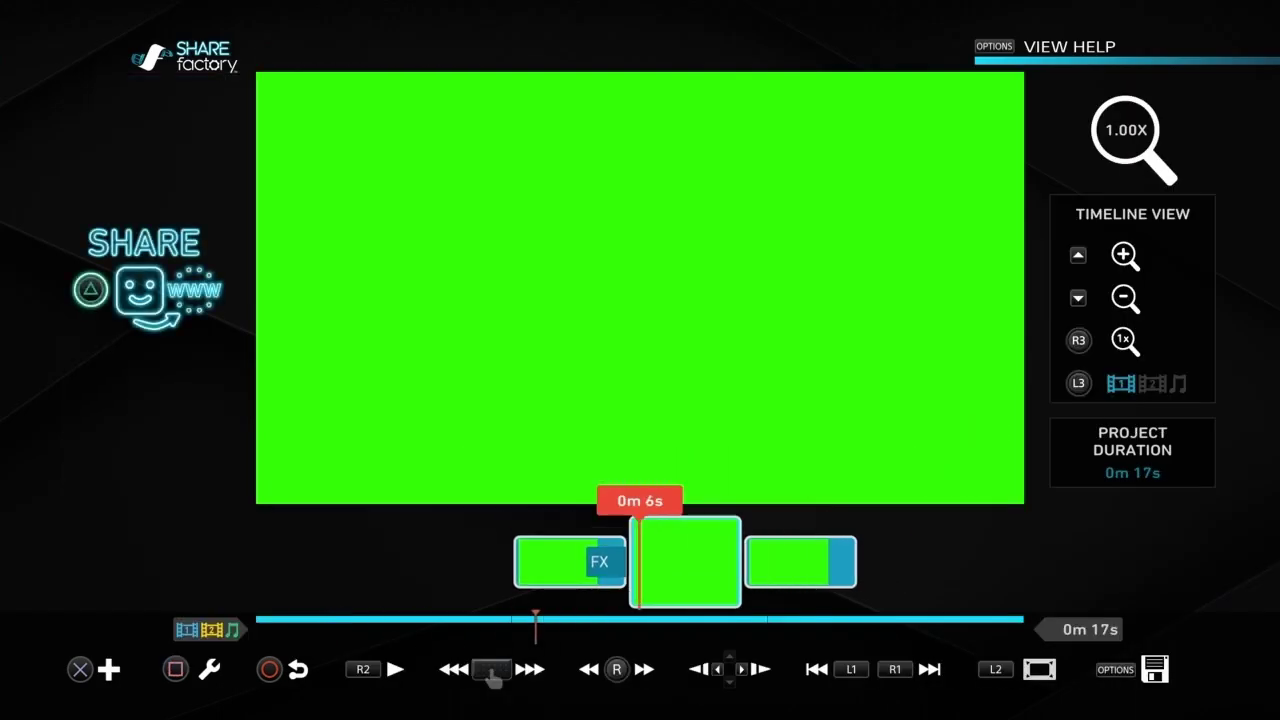
{"action": "key", "text": "Left"}
{"action": "key", "text": "Left"}
{"action": "key", "text": "Left"}
{"action": "key", "text": "Left"}
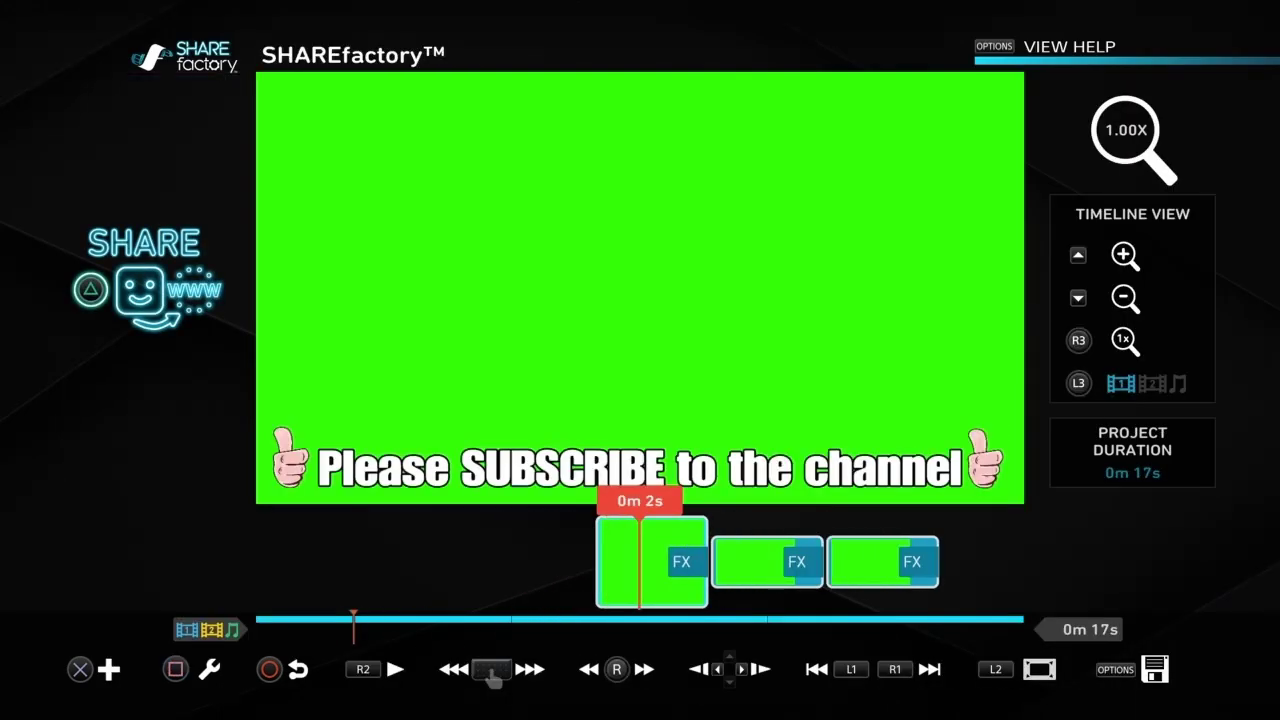
{"action": "key", "text": "Right"}
{"action": "key", "text": "Right"}
{"action": "key", "text": "Right"}
{"action": "key", "text": "Right"}
{"action": "key", "text": "Right"}
{"action": "key", "text": "Right"}
{"action": "key", "text": "Right"}
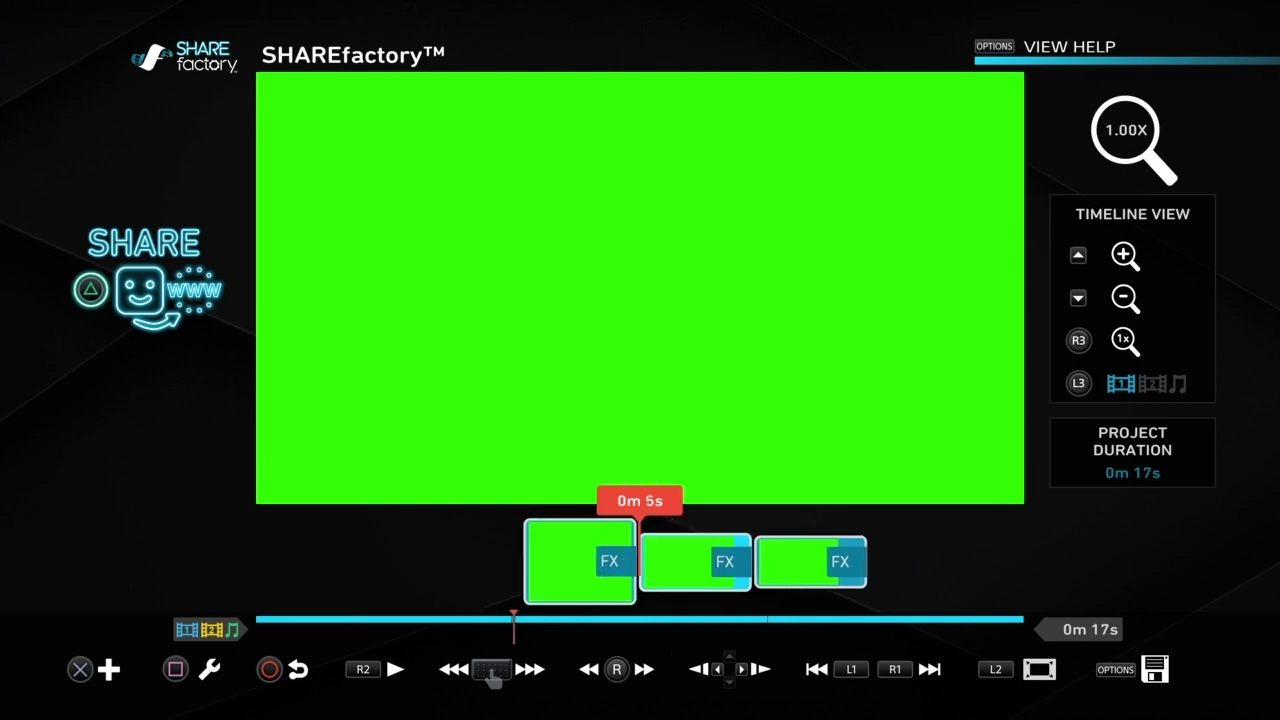
{"action": "key", "text": "Right"}
{"action": "key", "text": "Right"}
{"action": "key", "text": "Right"}
{"action": "key", "text": "Right"}
{"action": "key", "text": "Right"}
{"action": "key", "text": "Right"}
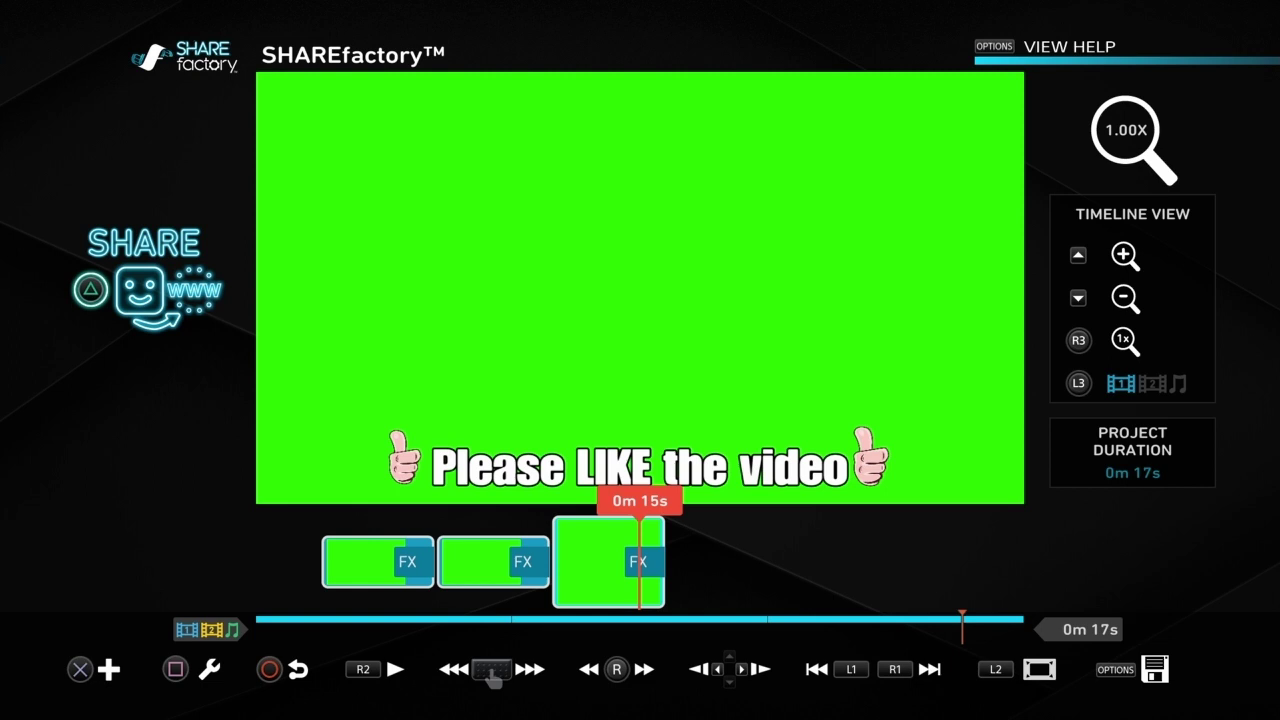
- Rewind the timeline and play the video into the second clip to check how the overlays appear
{"action": "key", "text": "Left"}
{"action": "key", "text": "Left"}
{"action": "key", "text": "Left"}
{"action": "key", "text": "Left"}
{"action": "key", "text": "Left"}
{"action": "key", "text": "Left"}
{"action": "key", "text": "Left"}
{"action": "key", "text": "Left"}
{"action": "key", "text": "Left"}
{"action": "key", "text": "Left"}
{"action": "key", "text": "Left"}
{"action": "key", "text": "Left"}
{"action": "key", "text": "Left"}
{"action": "key", "text": "space"}
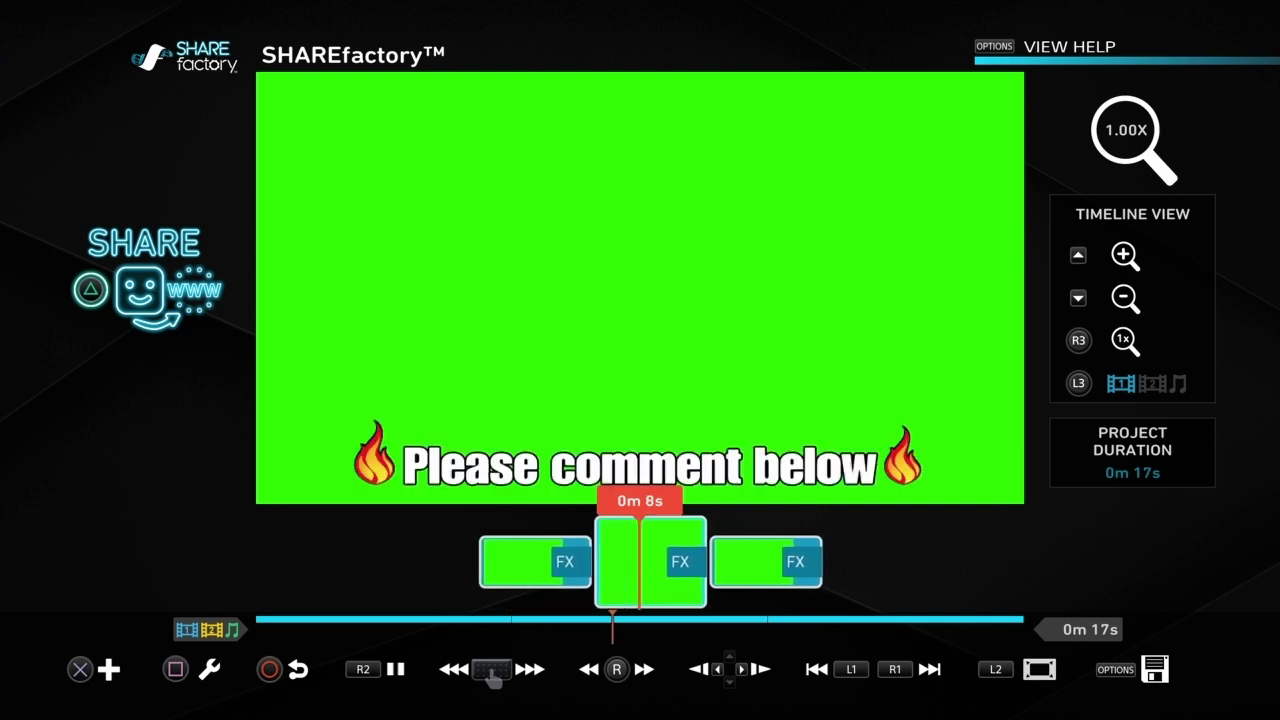
{"action": "key", "text": "space"}
- Place the playhead at 0m 4s in the first clip and open the choices for adding an element
{"action": "key", "text": "Left"}
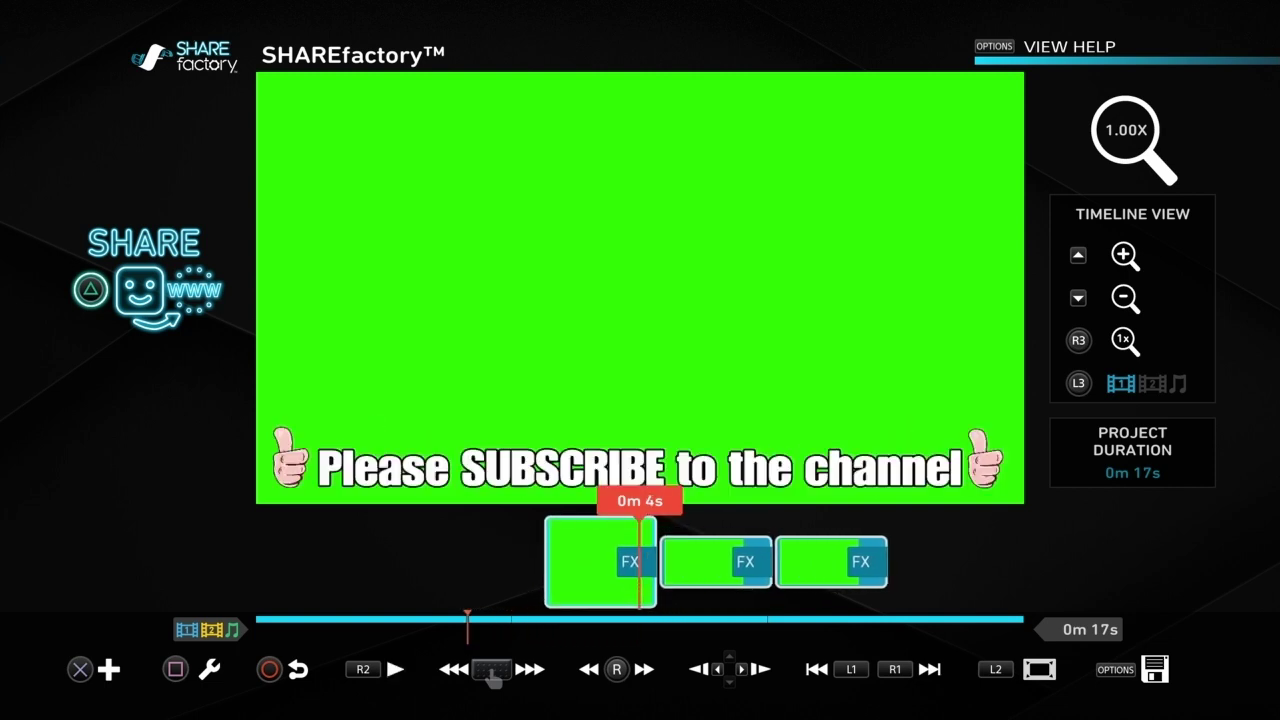
{"action": "key", "text": "Return"}
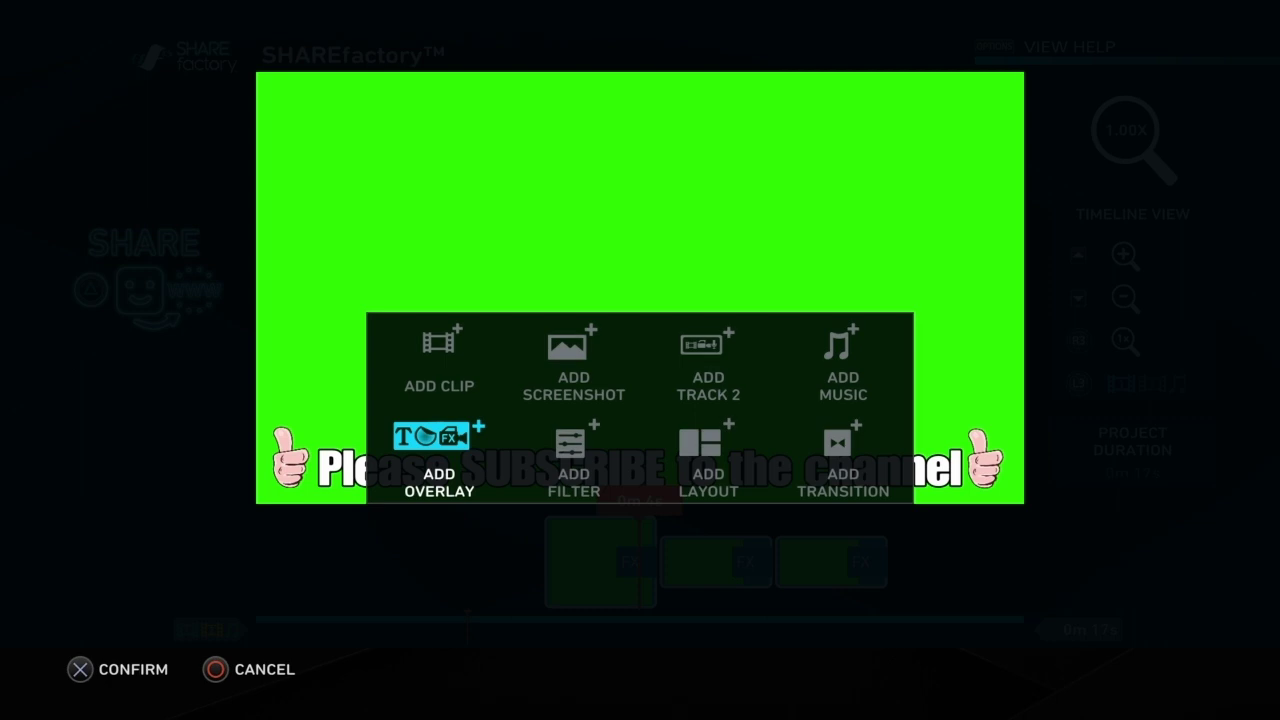